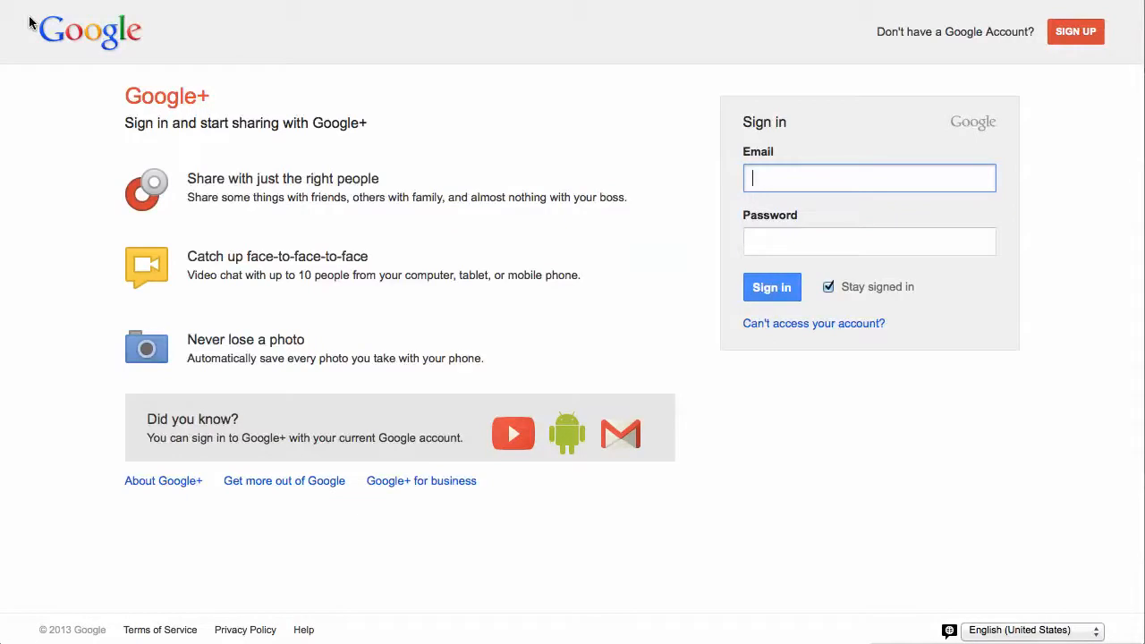
- Sign in to Google+ with the saved marketing account
type("c")
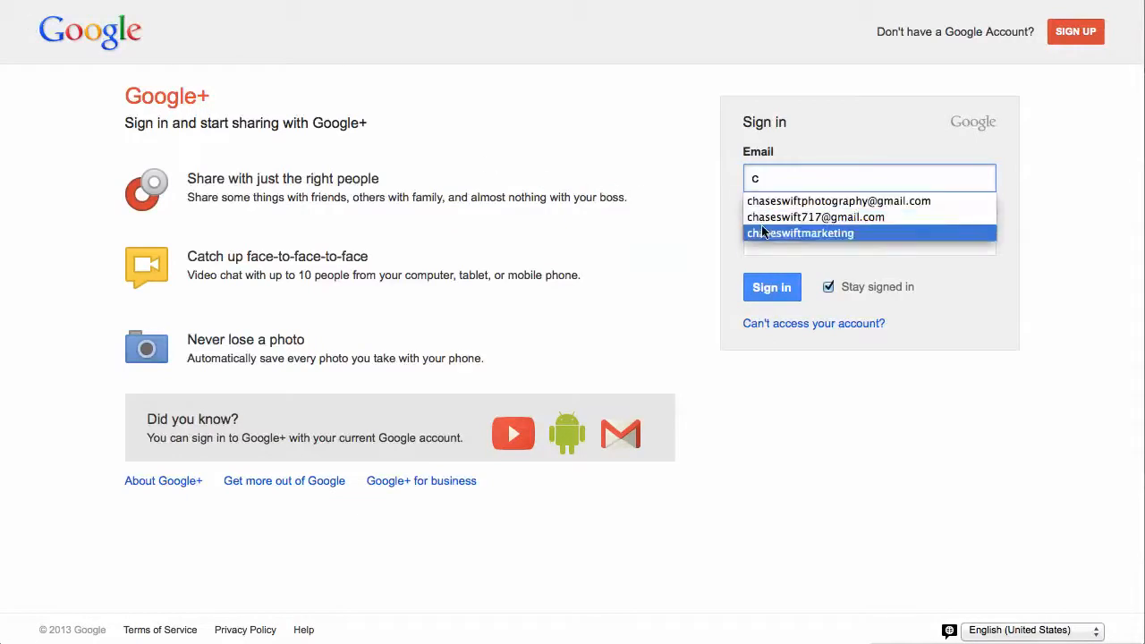
left_click(762, 231)
left_click(768, 294)
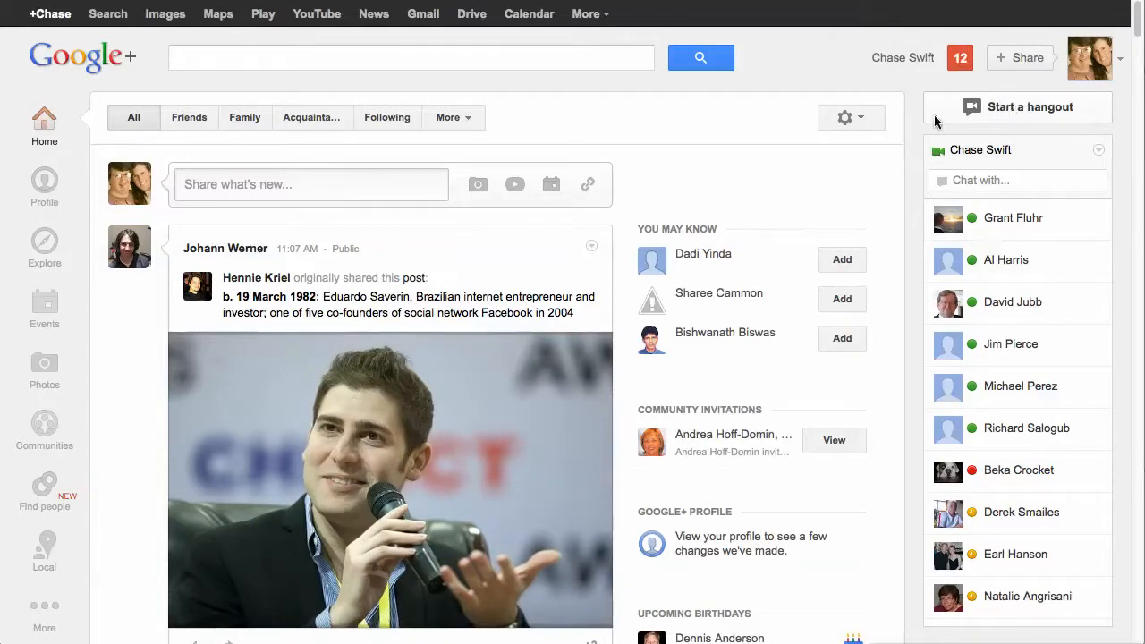
- Start a new hangout from the Hangouts page and fit its window to the screen
mouse_move(43, 607)
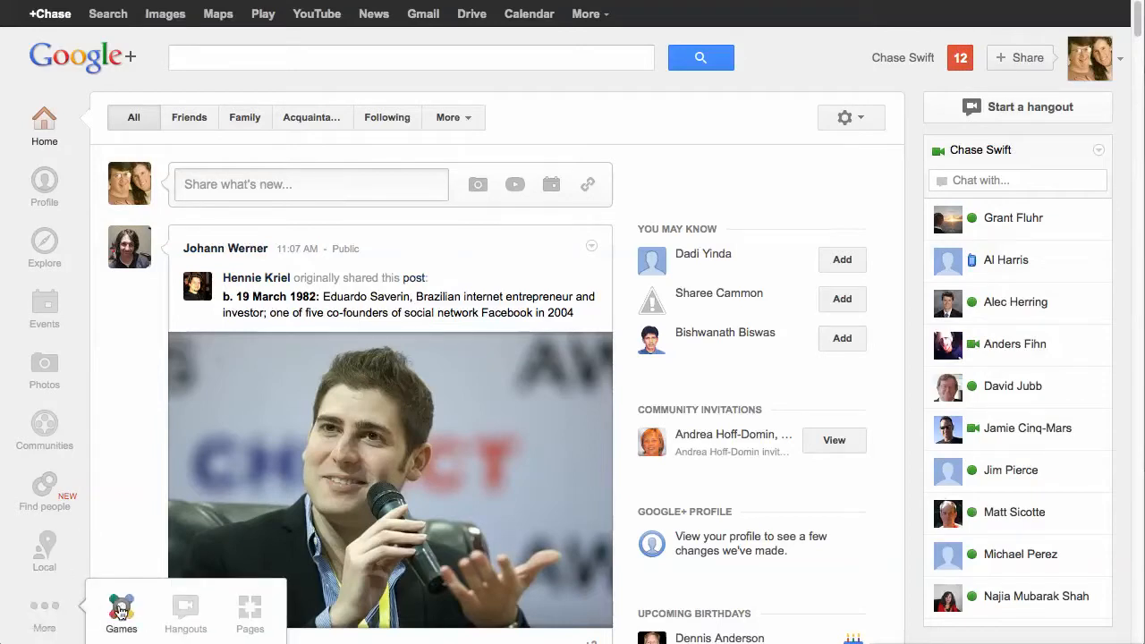
left_click(189, 609)
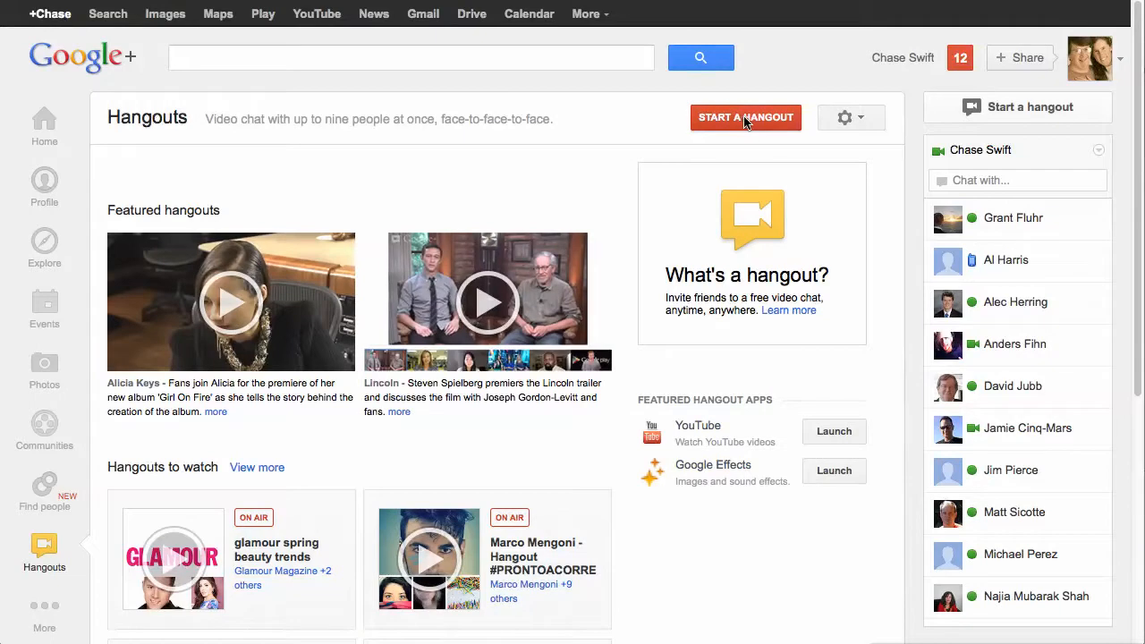
left_click(747, 119)
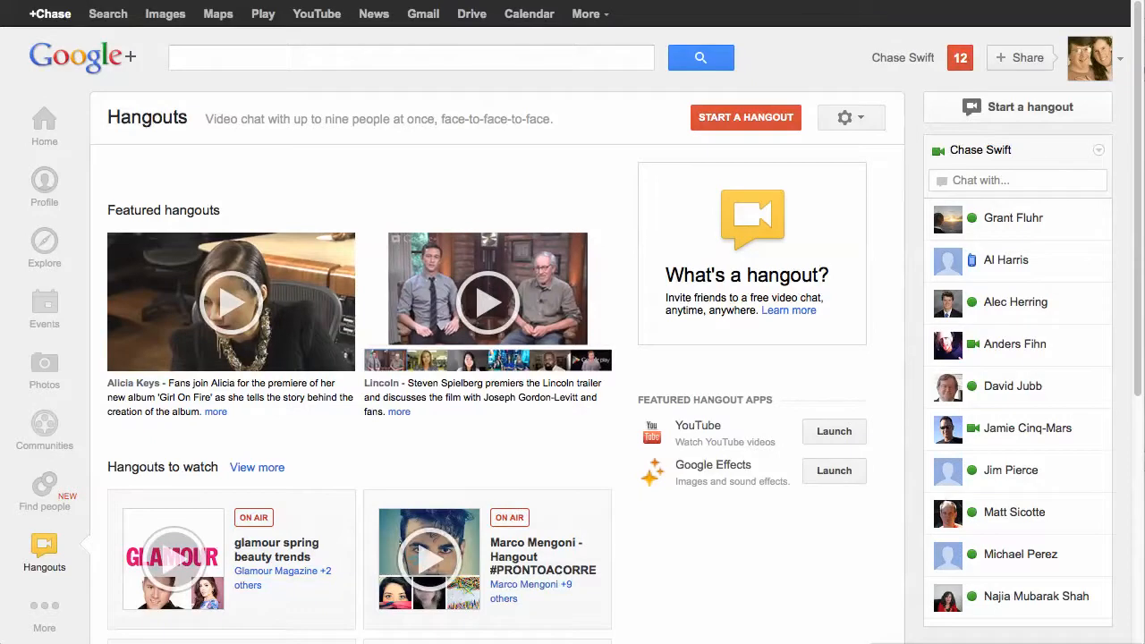
left_click_drag(1087, 640, 1061, 6)
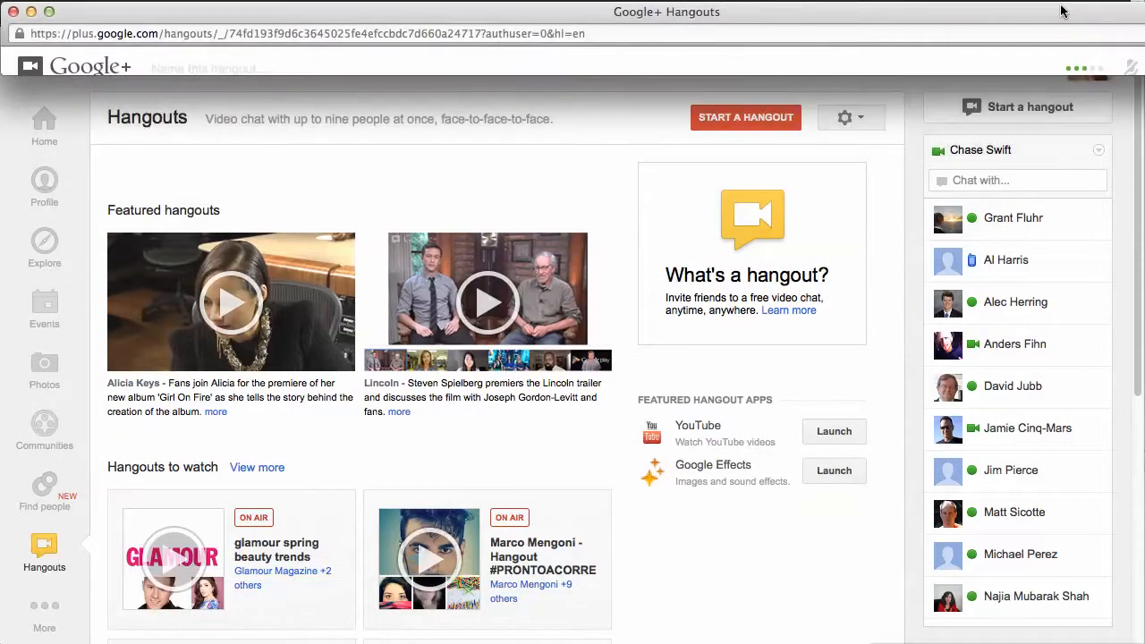
left_click_drag(1132, 68, 1138, 639)
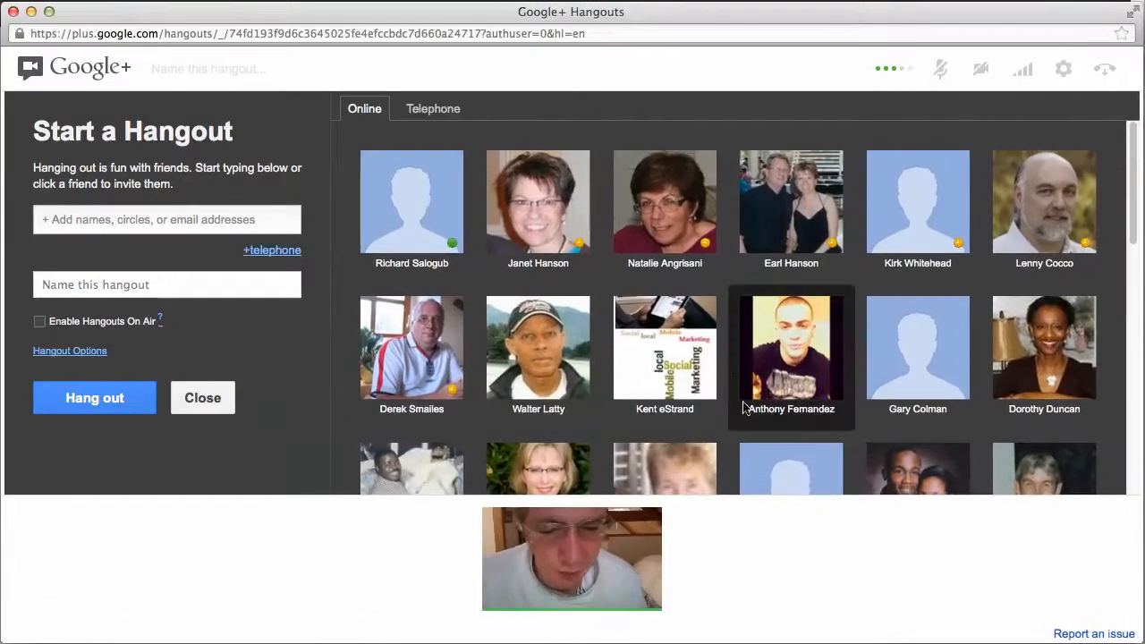
- Examine the circles and the online contacts that can be invited to the hangout
left_click(114, 226)
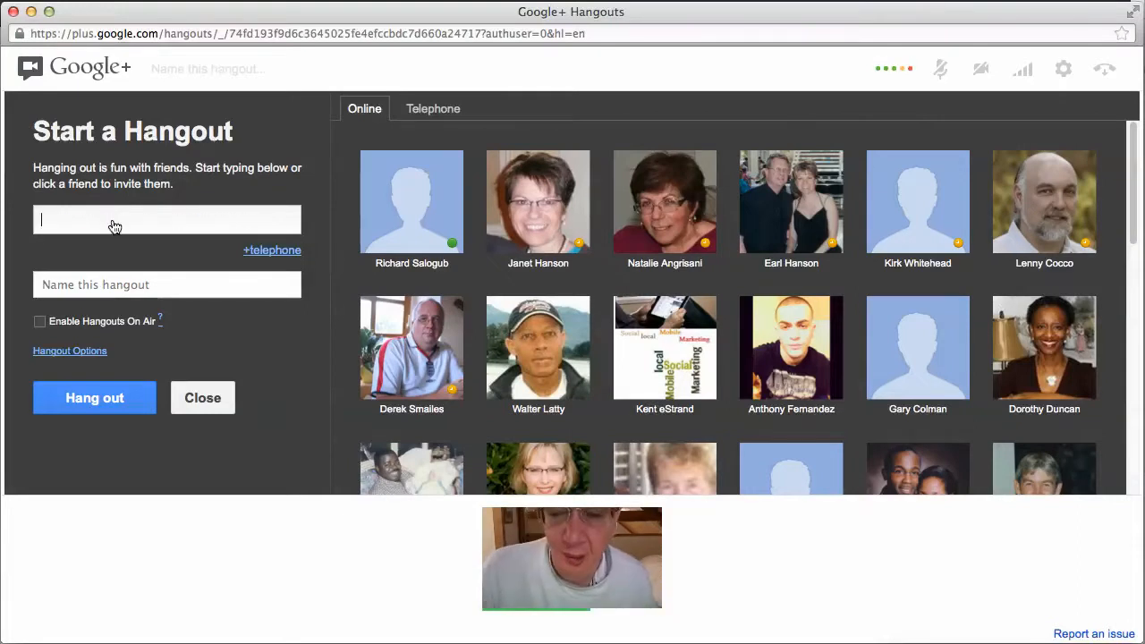
left_click(197, 225)
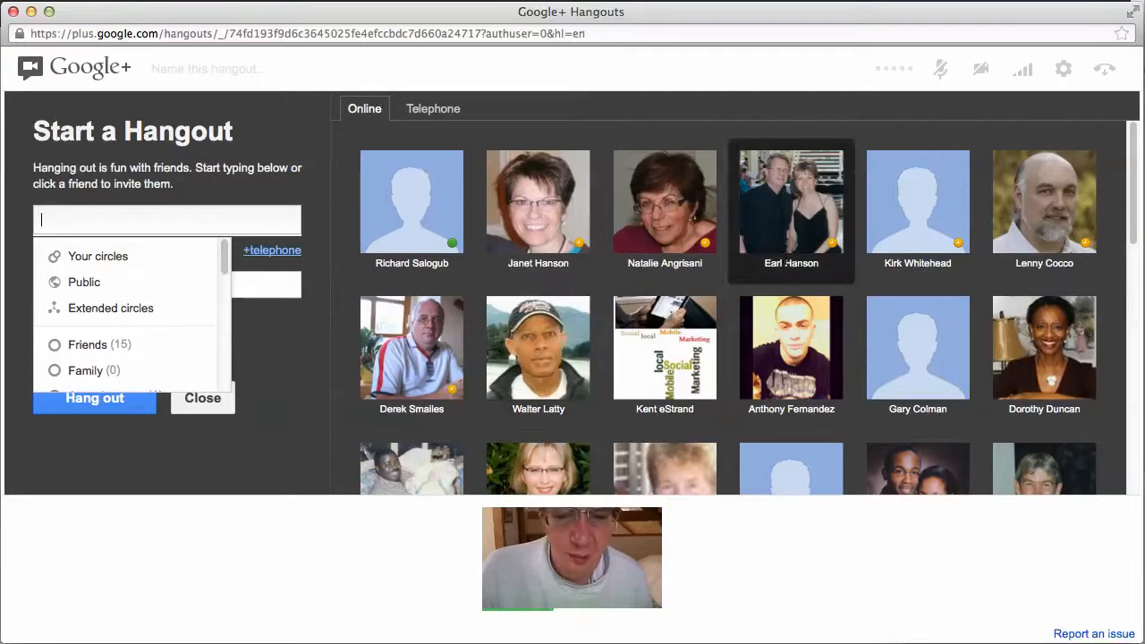
scroll(982, 368, "down", 10)
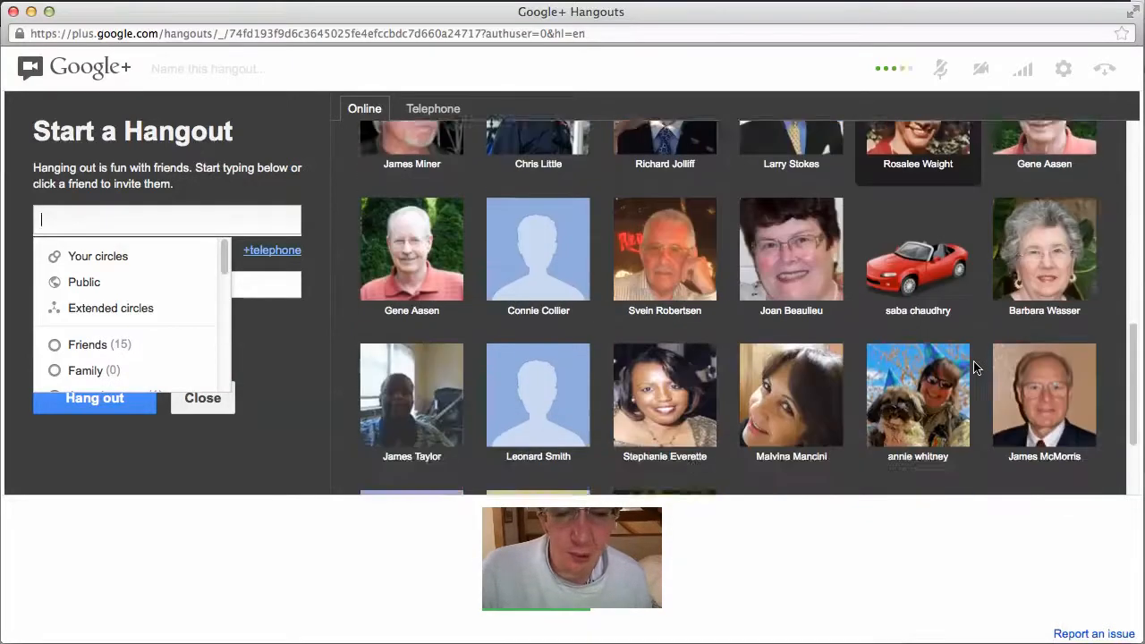
left_click(240, 195)
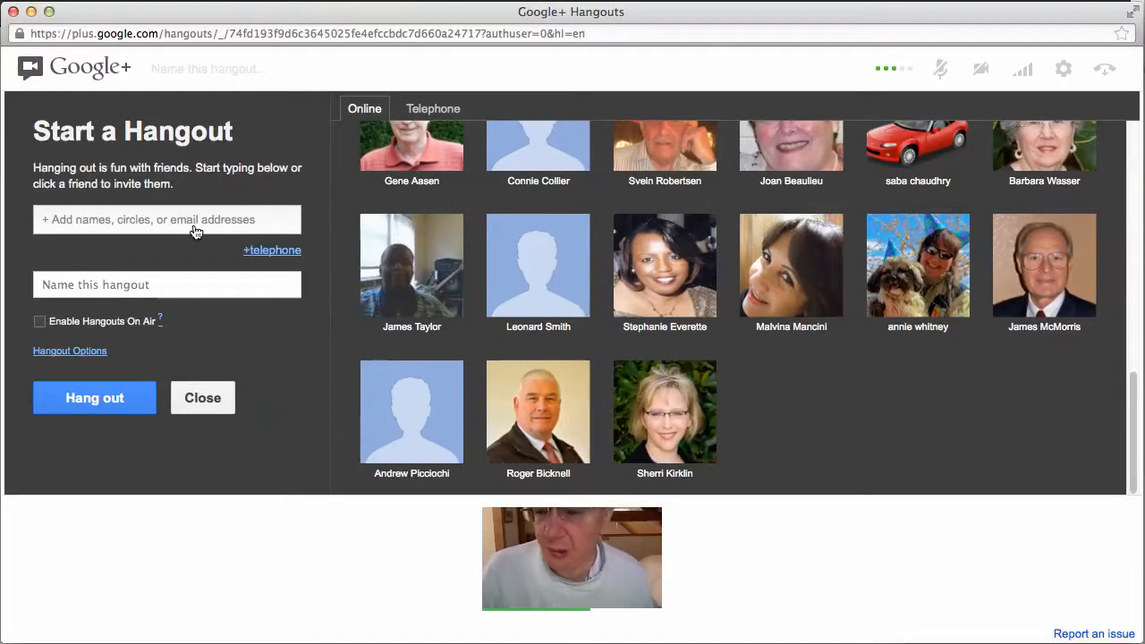
- Name the hangout "How To Do A Google Hangout" and enable Hangouts On Air, accepting the YouTube channel notice
left_click(85, 285)
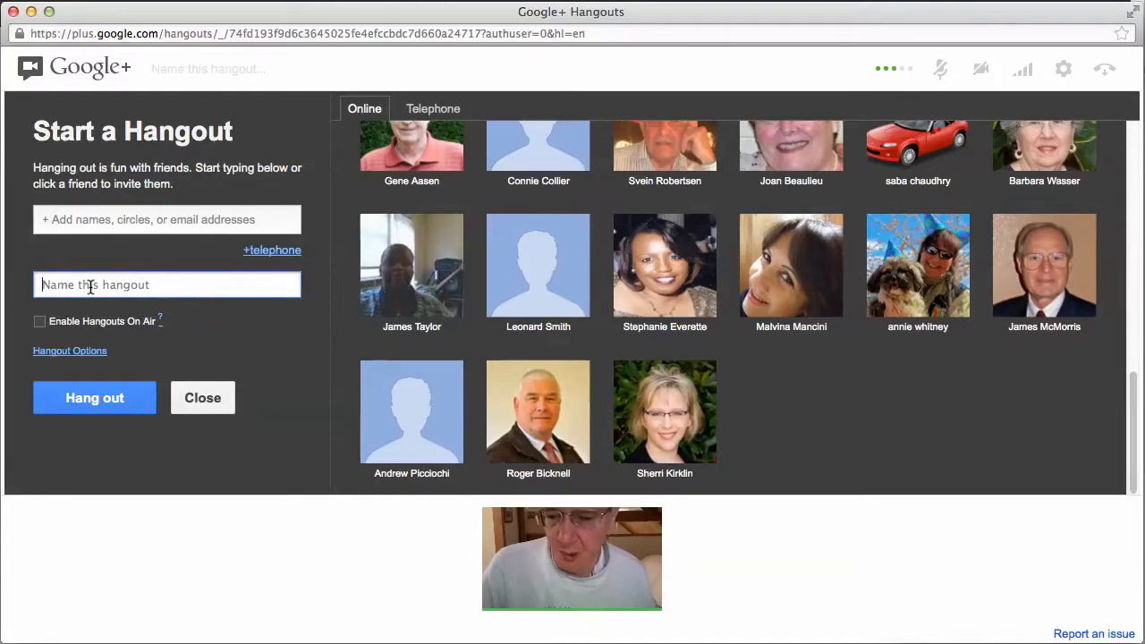
type("How To Do A Google Hangout")
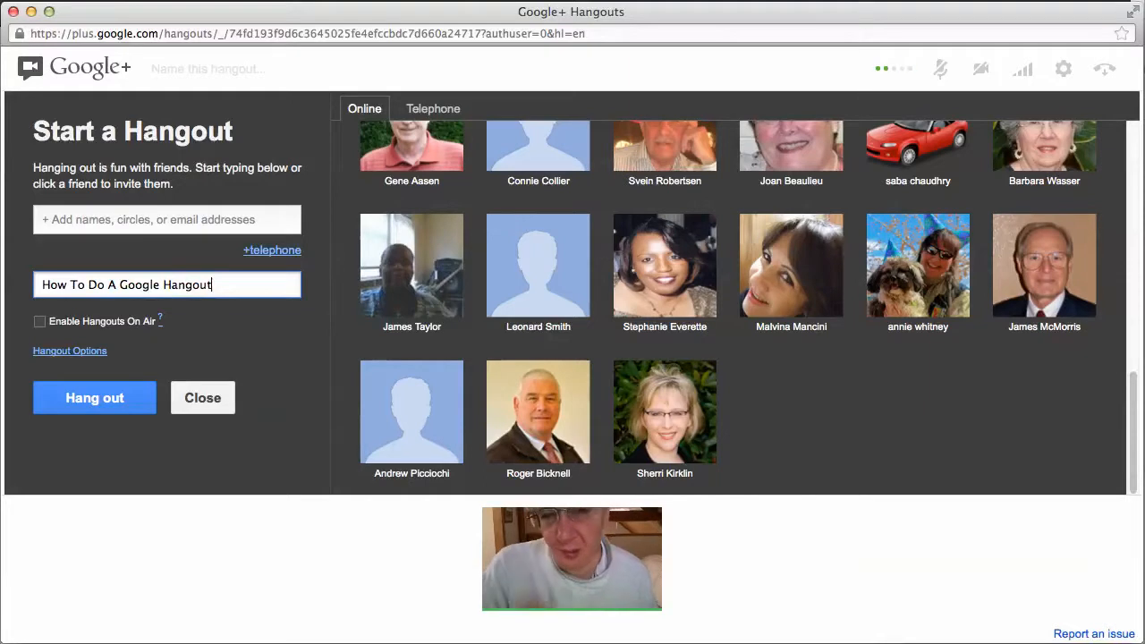
left_click(39, 323)
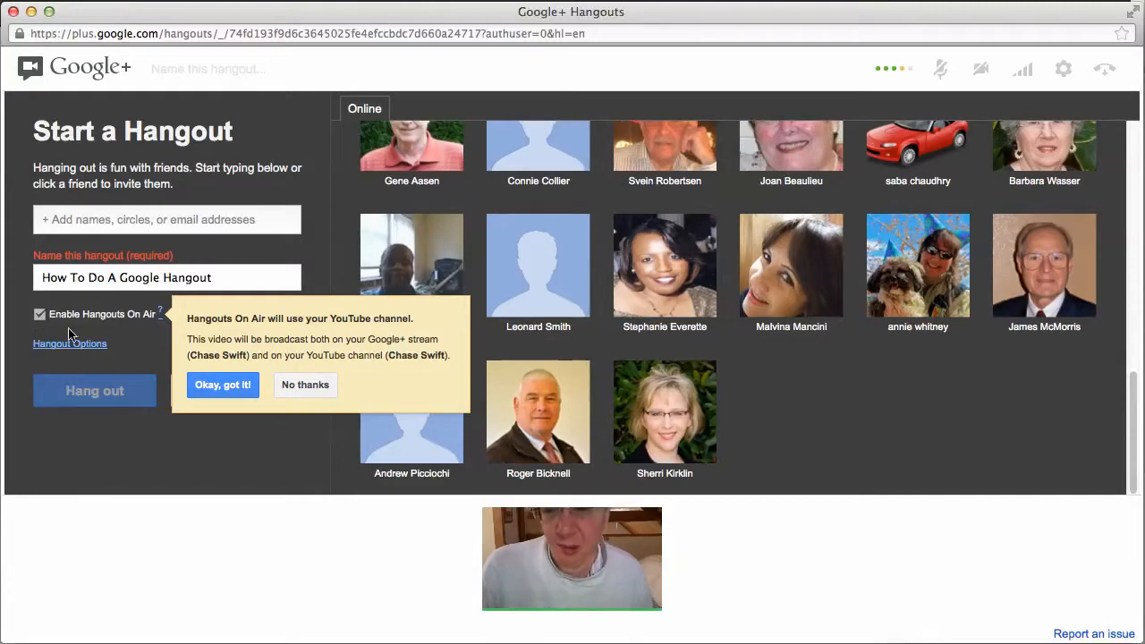
left_click(224, 389)
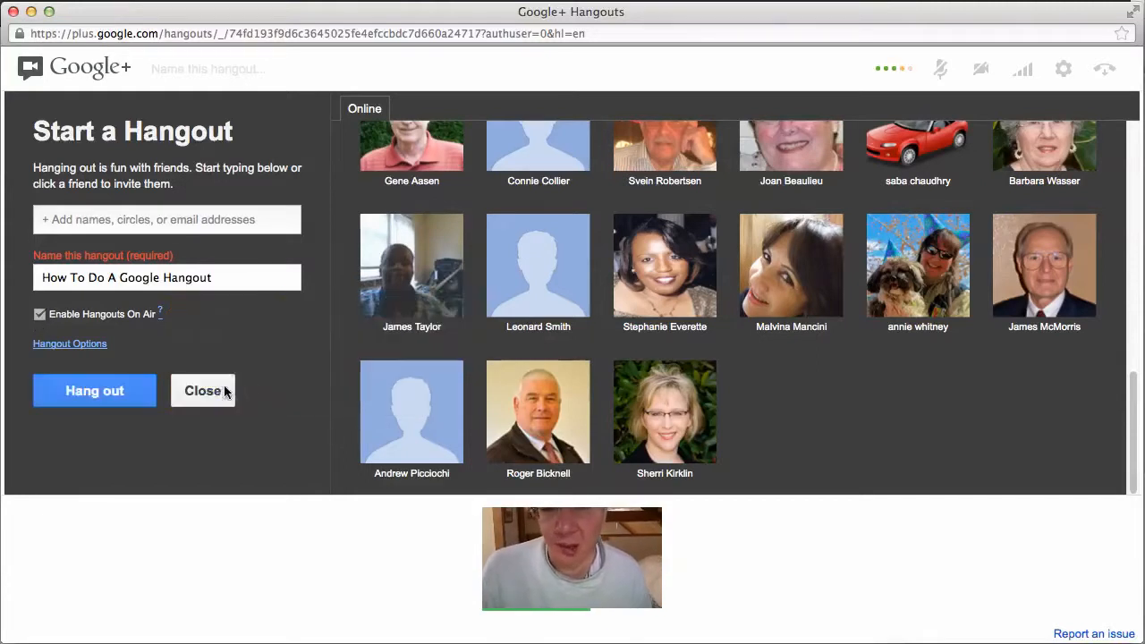
- Check the hangout options without saving any change and enter the hangout
left_click(86, 350)
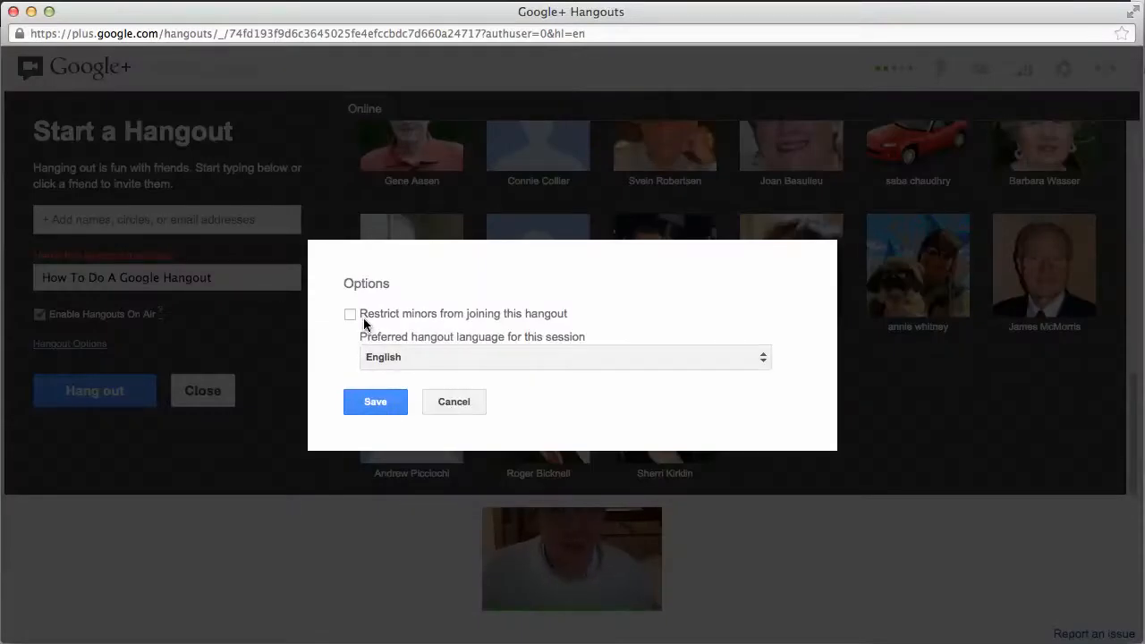
left_click(452, 404)
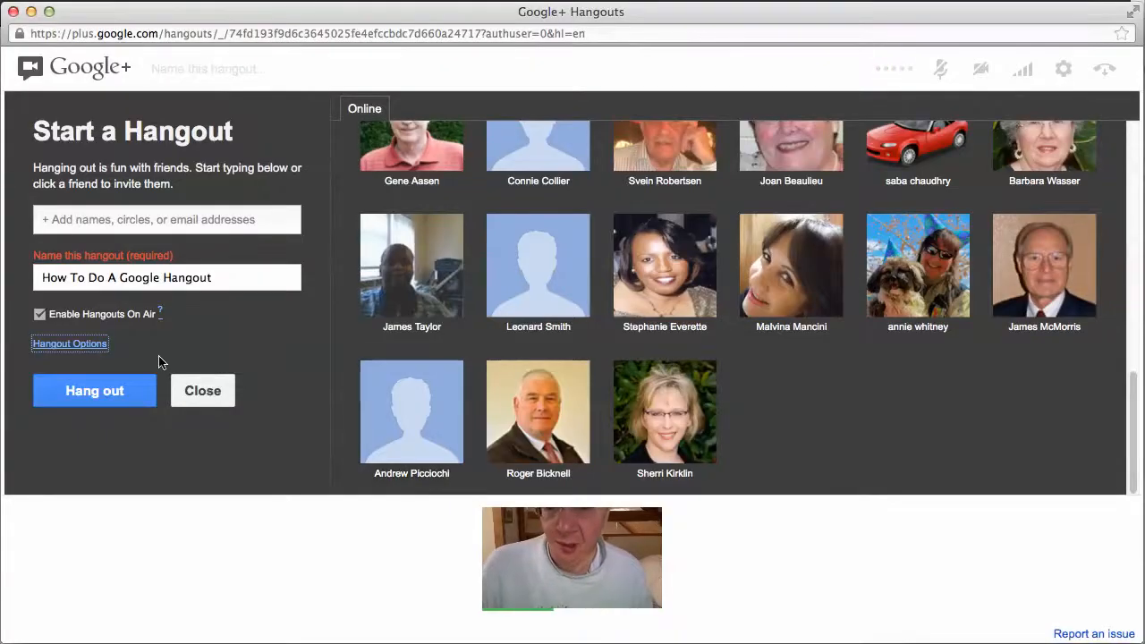
left_click(111, 399)
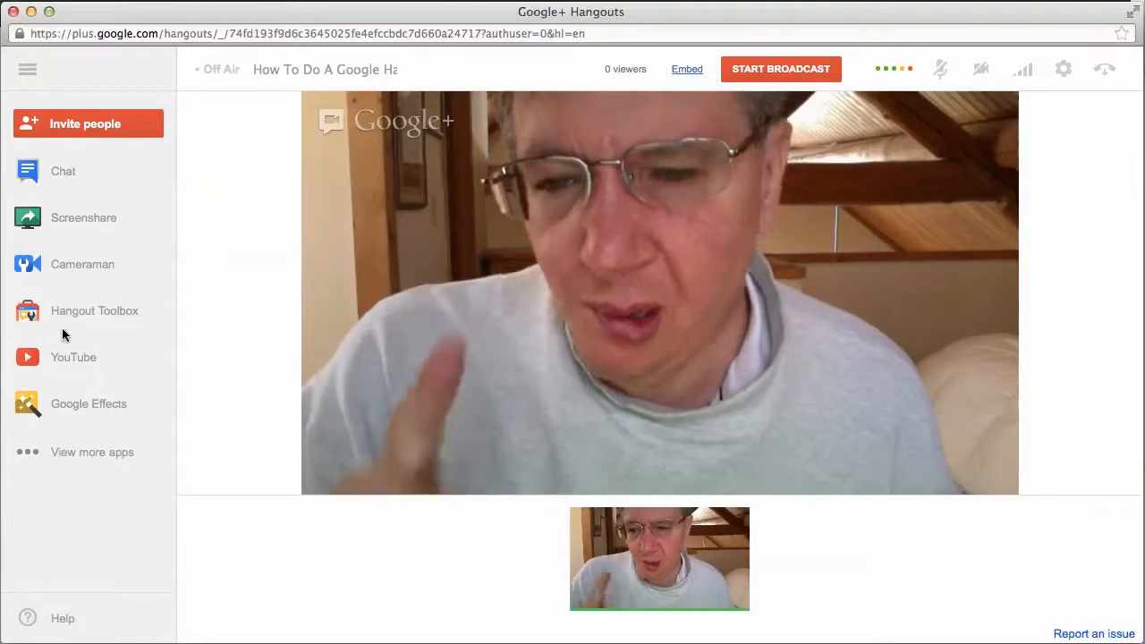
- Set the second text line of the Hangout Toolbox's Lower Third to "How To Hold A Google Hangout!"
mouse_move(75, 331)
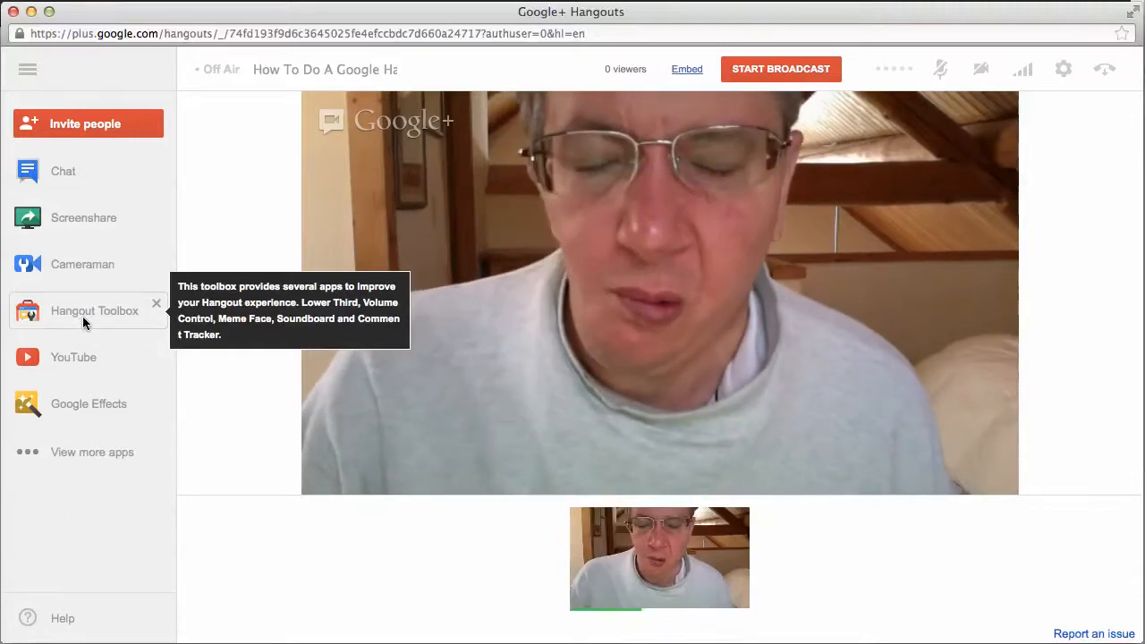
left_click(77, 312)
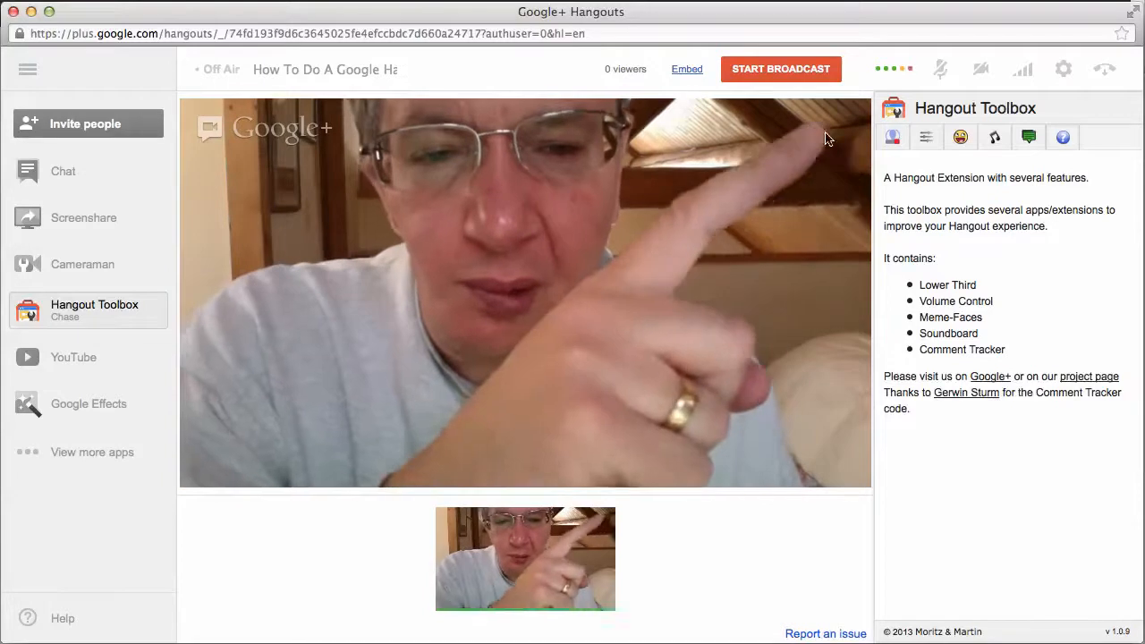
left_click(892, 141)
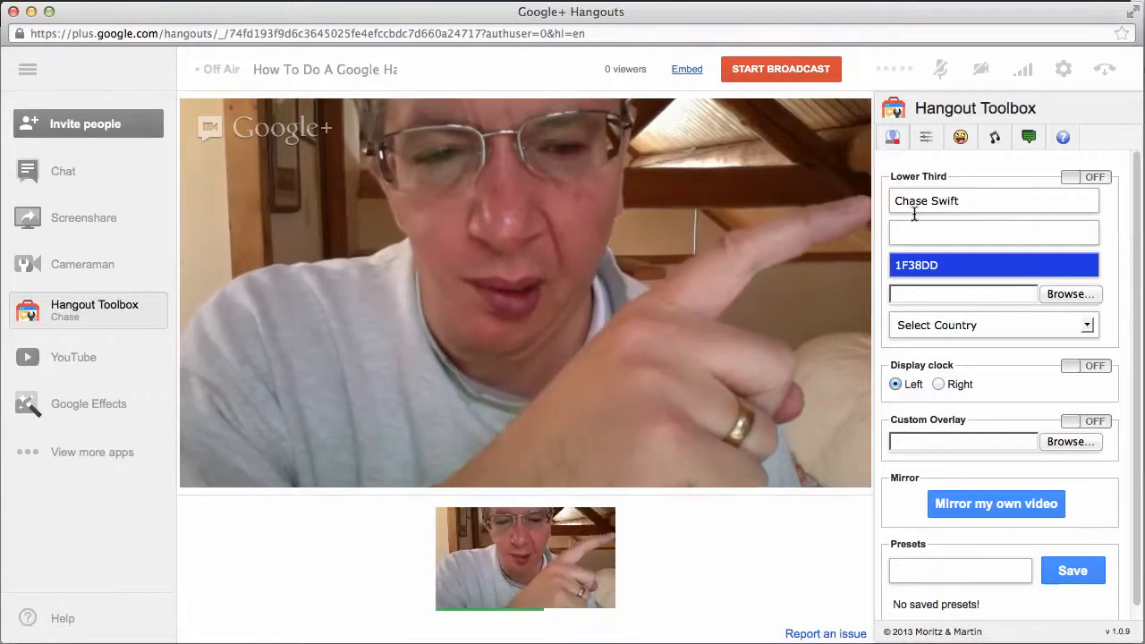
left_click(913, 232)
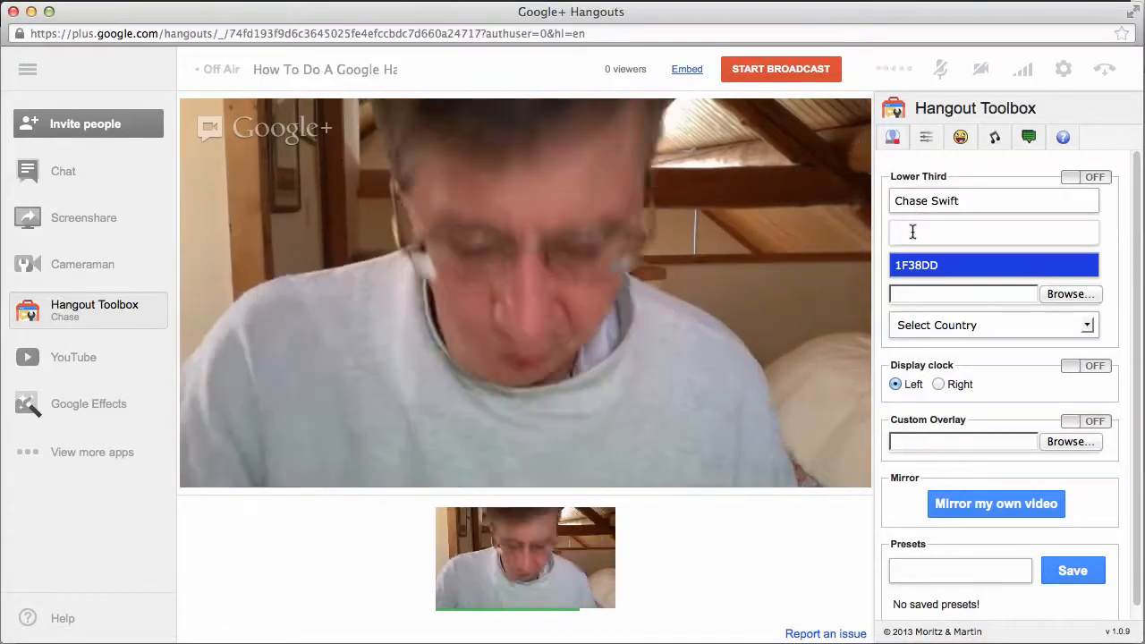
type("How To Hold A")
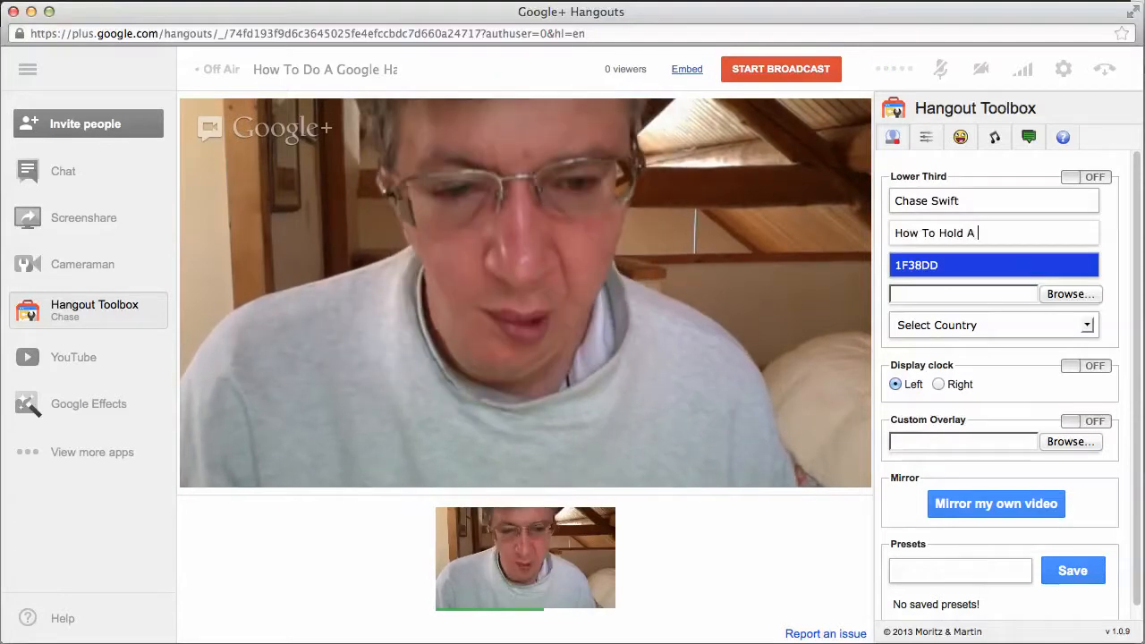
type(" Goo")
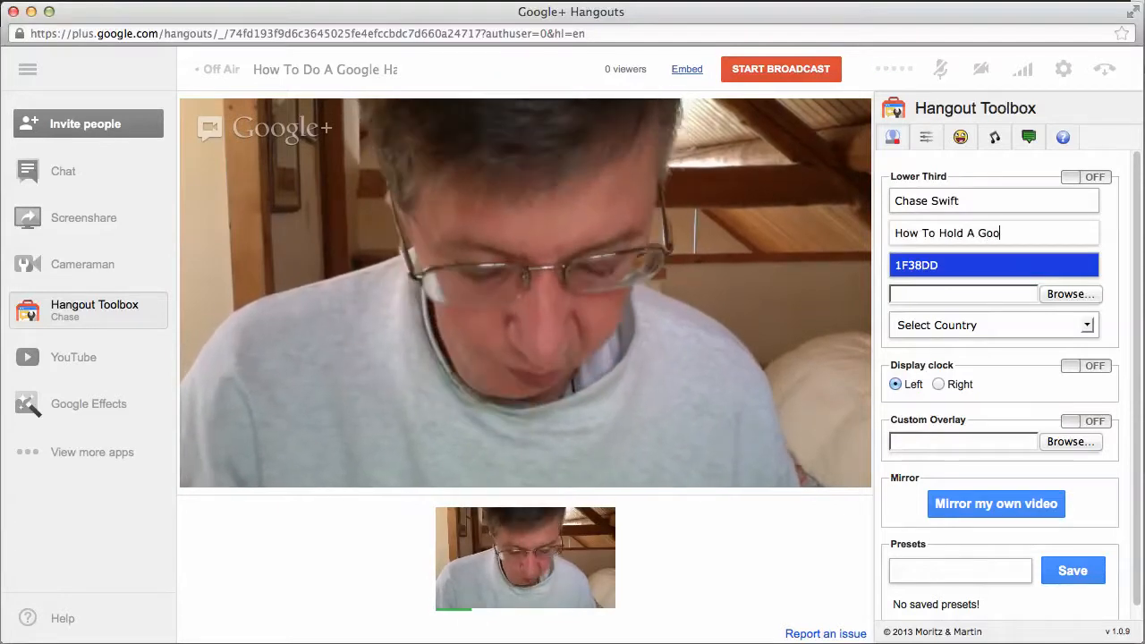
type("gle Hangout!")
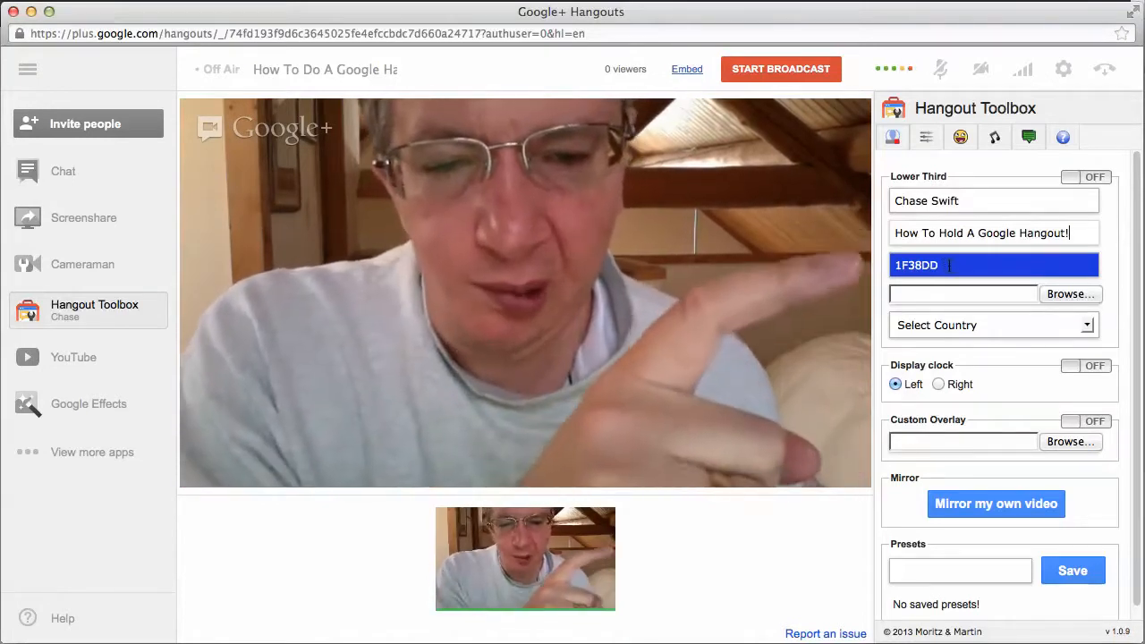
- Turn on the Lower Third with the red colour BA2525 and United States as its country
left_click(948, 265)
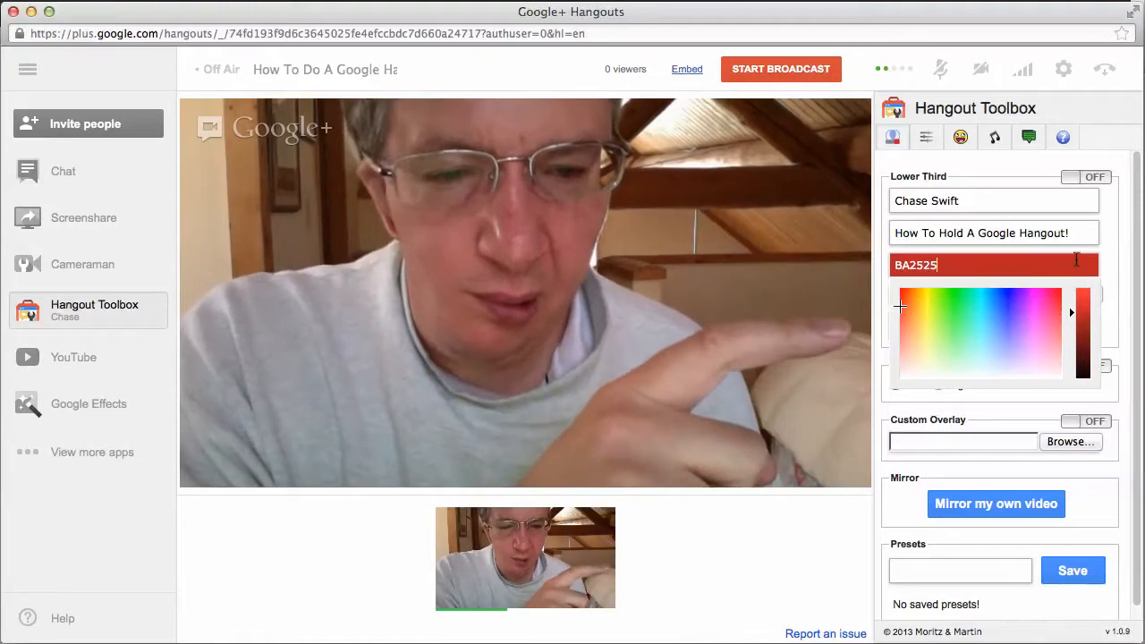
left_click(1103, 264)
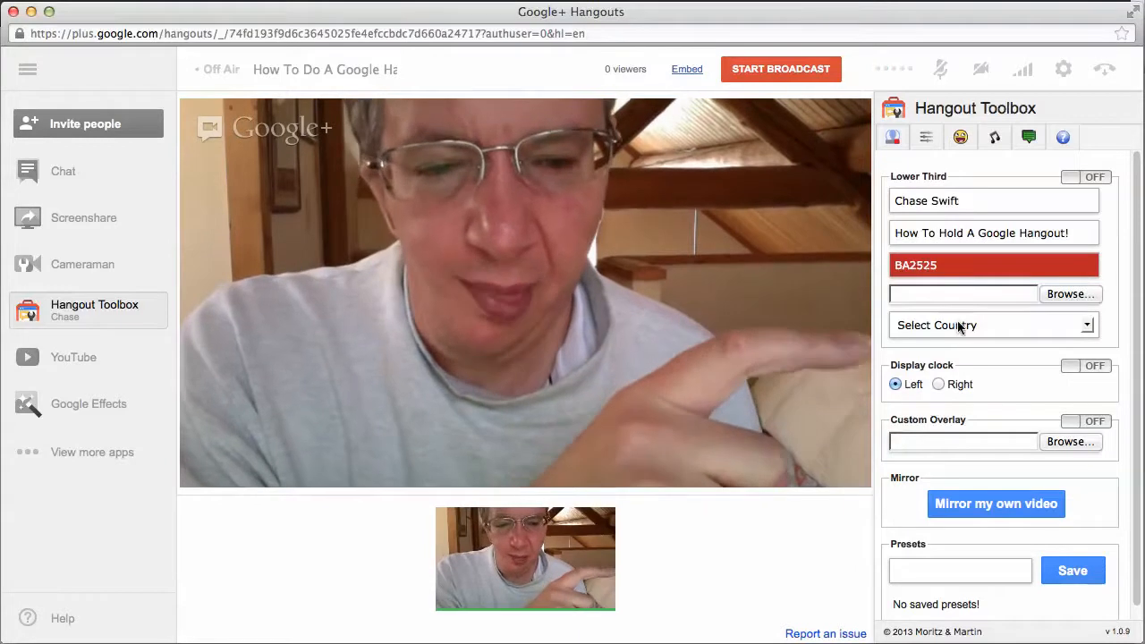
left_click(961, 327)
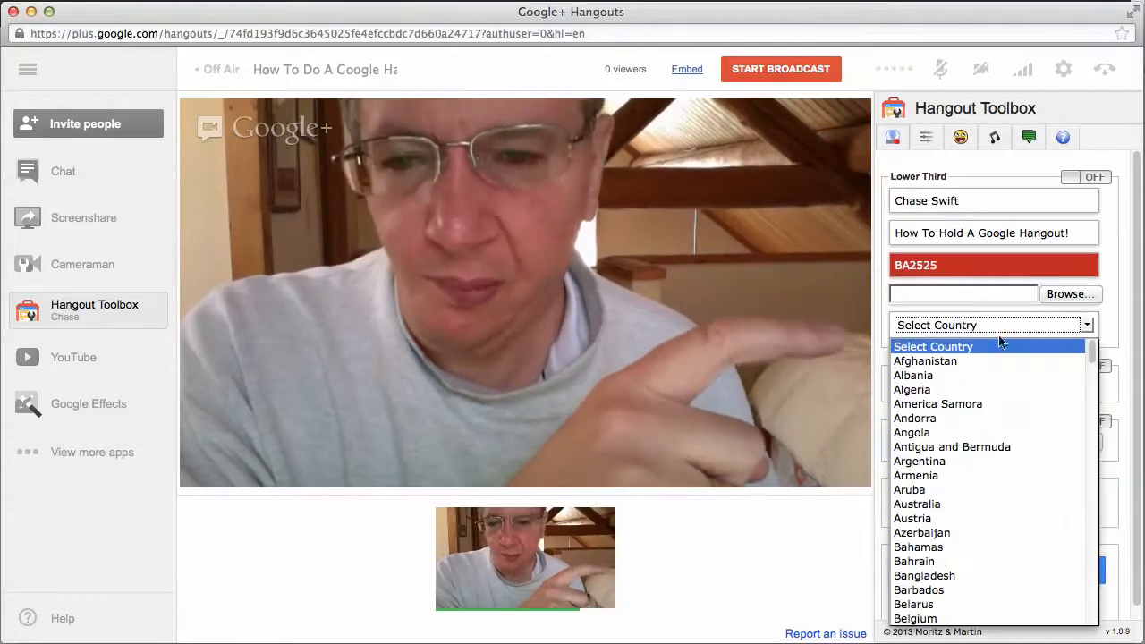
left_click_drag(1091, 353, 1082, 620)
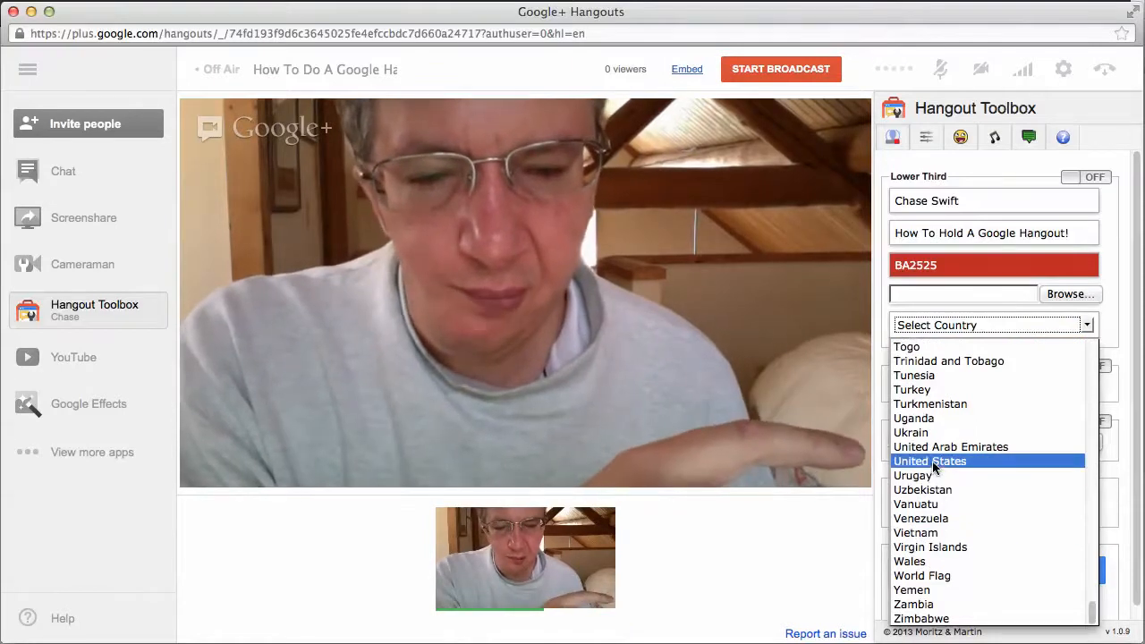
left_click(932, 460)
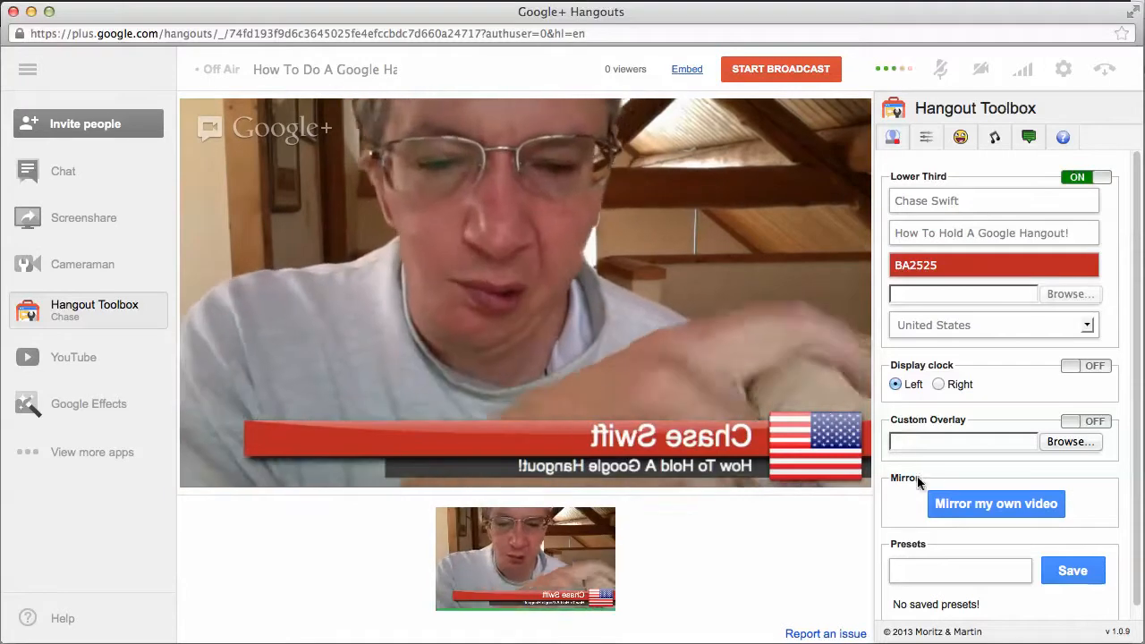
- Mirror your own video so the banner text reads correctly, and leave the Lower Third switched on
left_click(983, 506)
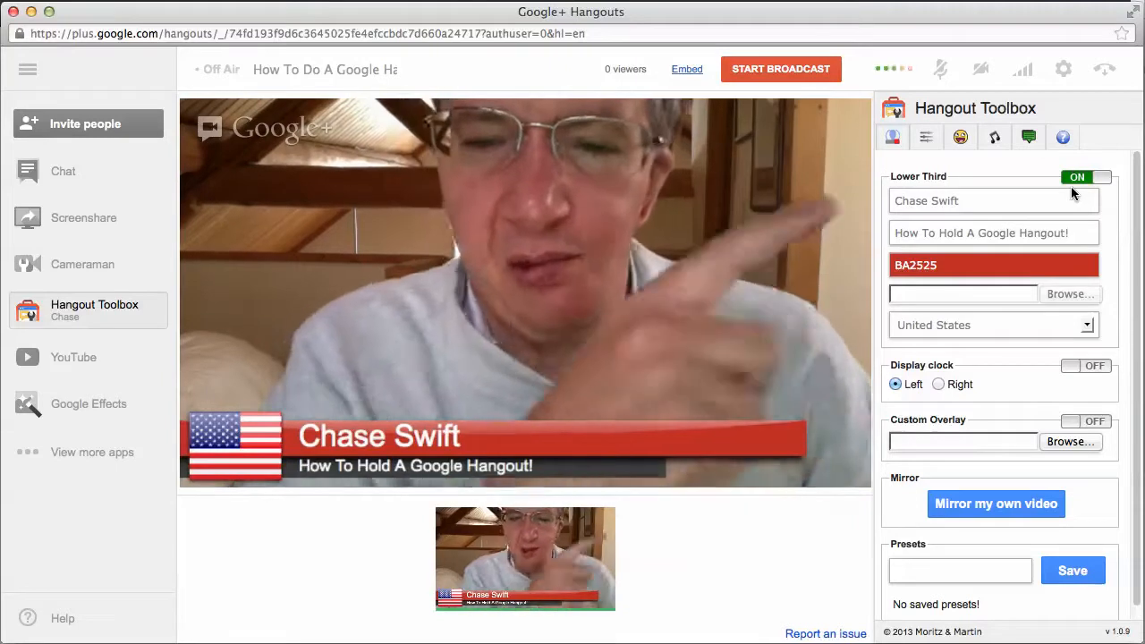
left_click(1078, 178)
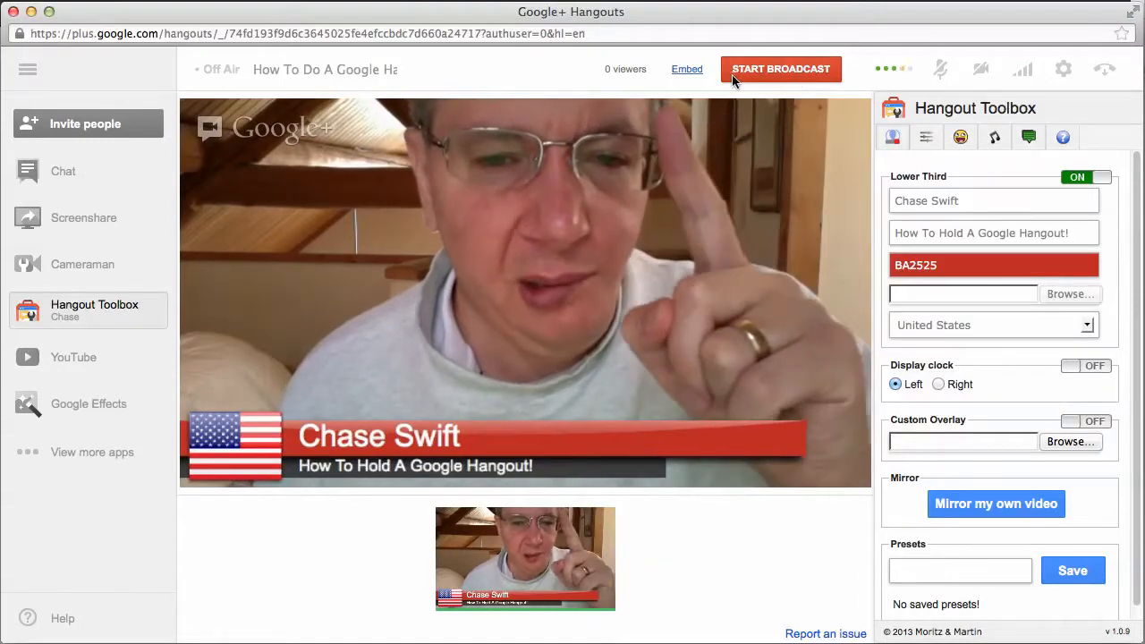
- Copy the HTML embed code of the hangout broadcast
left_click(686, 77)
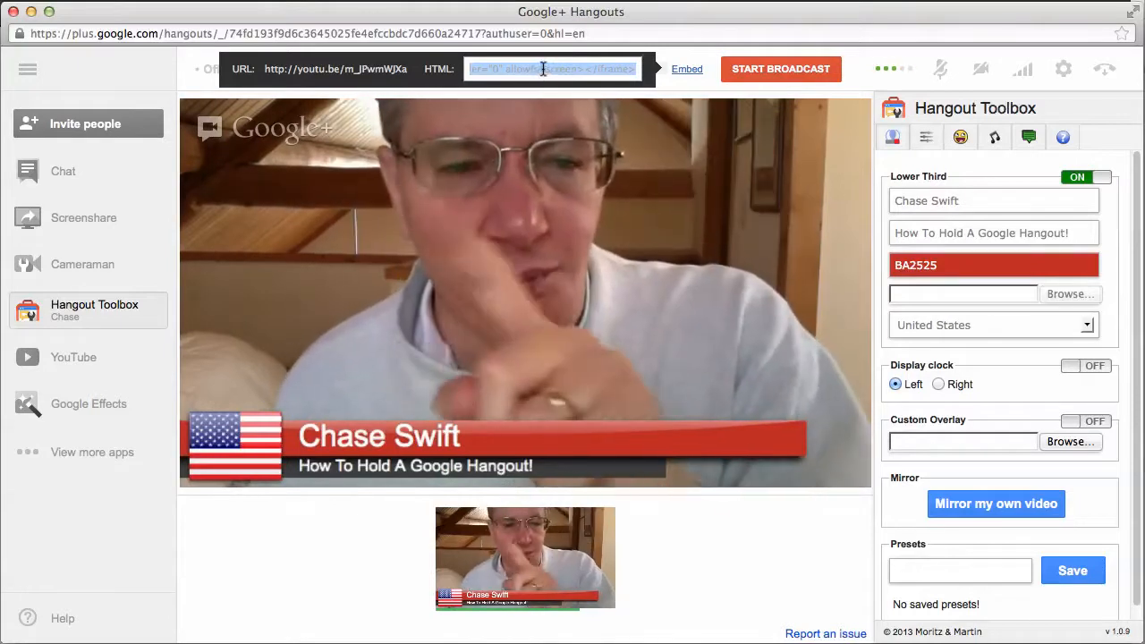
right_click(543, 68)
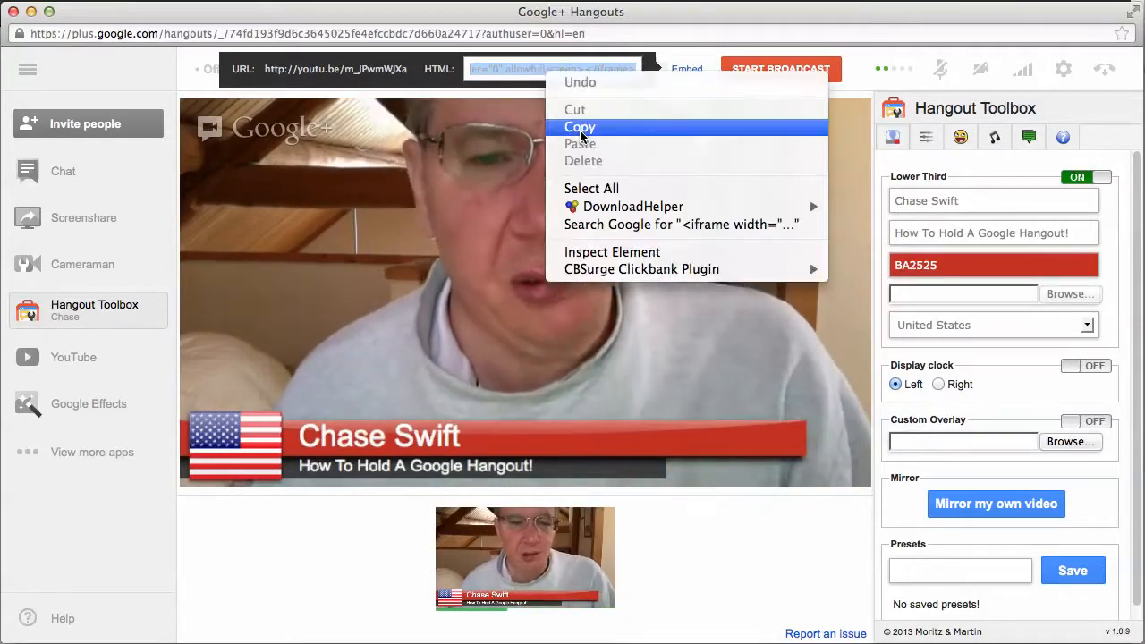
left_click(579, 128)
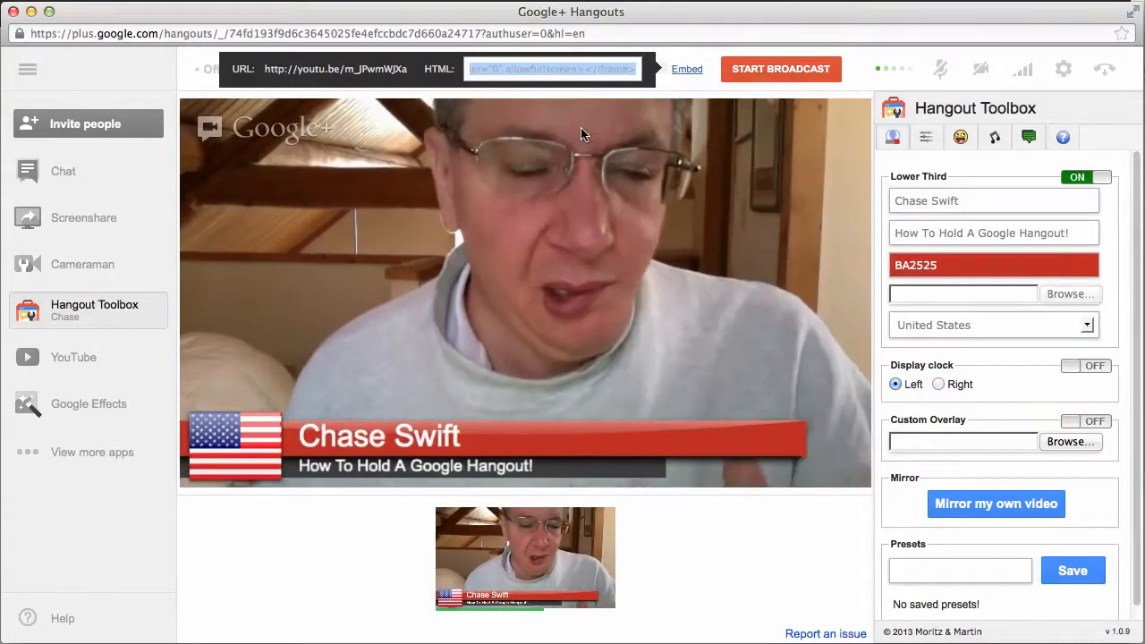
- Copy the YouTube URL of the hangout broadcast and close the embed details
left_click(573, 69)
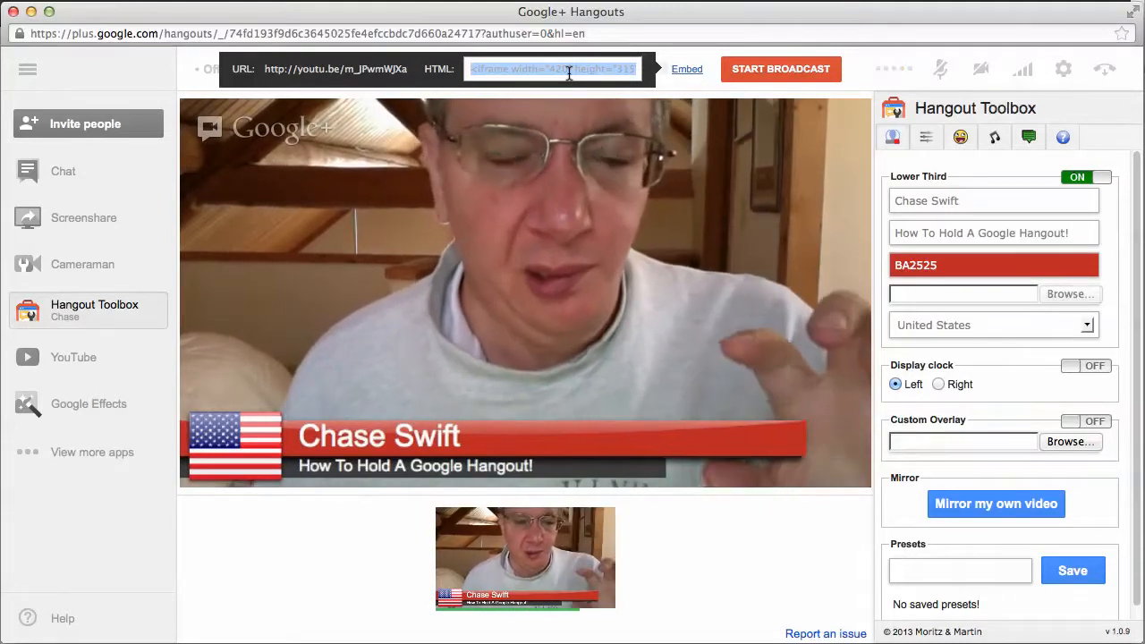
left_click(341, 69)
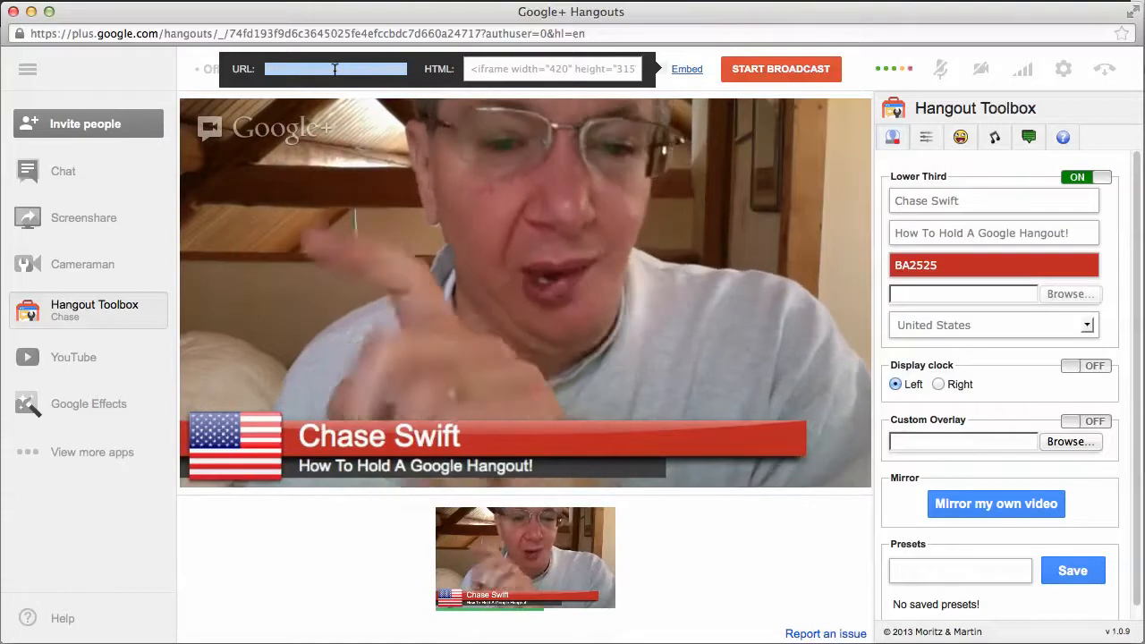
right_click(336, 71)
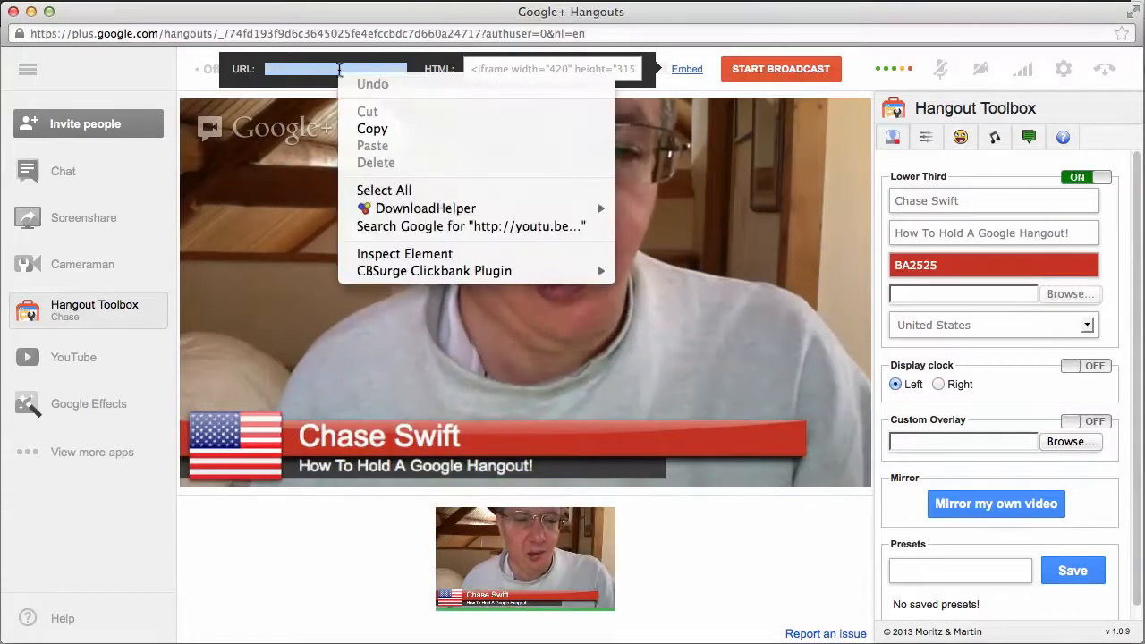
left_click(368, 128)
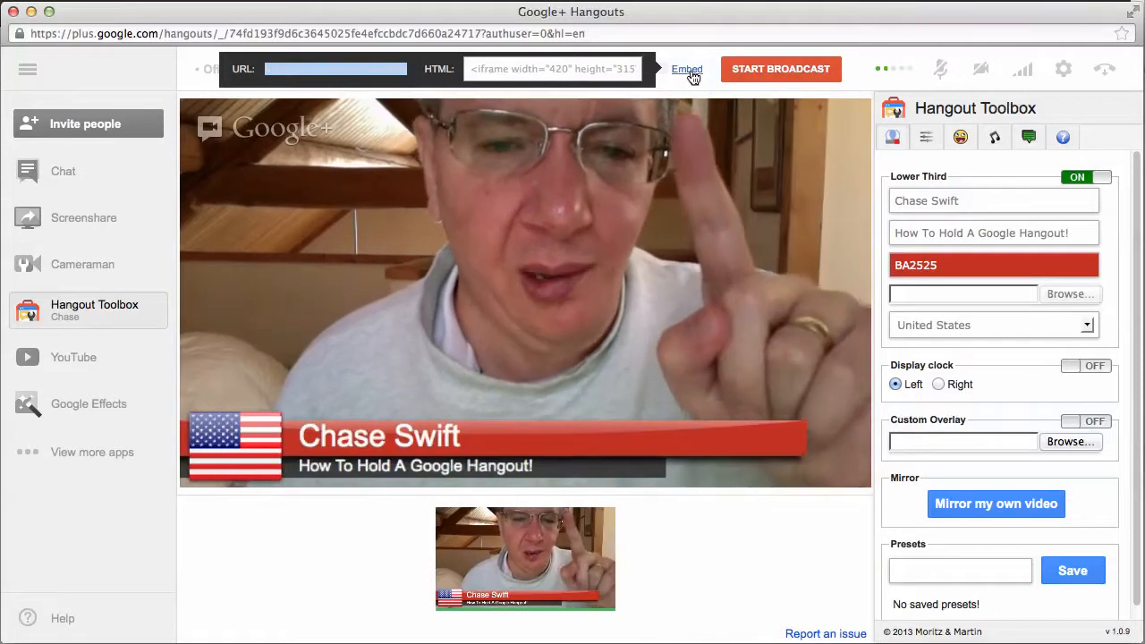
left_click(691, 72)
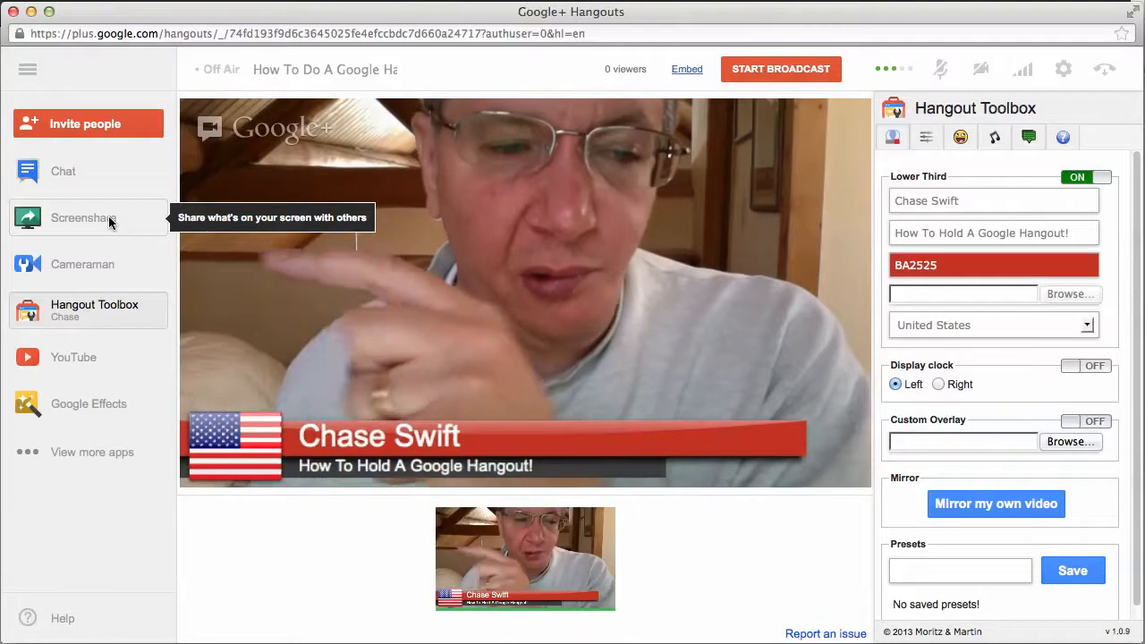
- Share the whole Desktop in the hangout, and stop the screenshare to return to the camera view
left_click(108, 220)
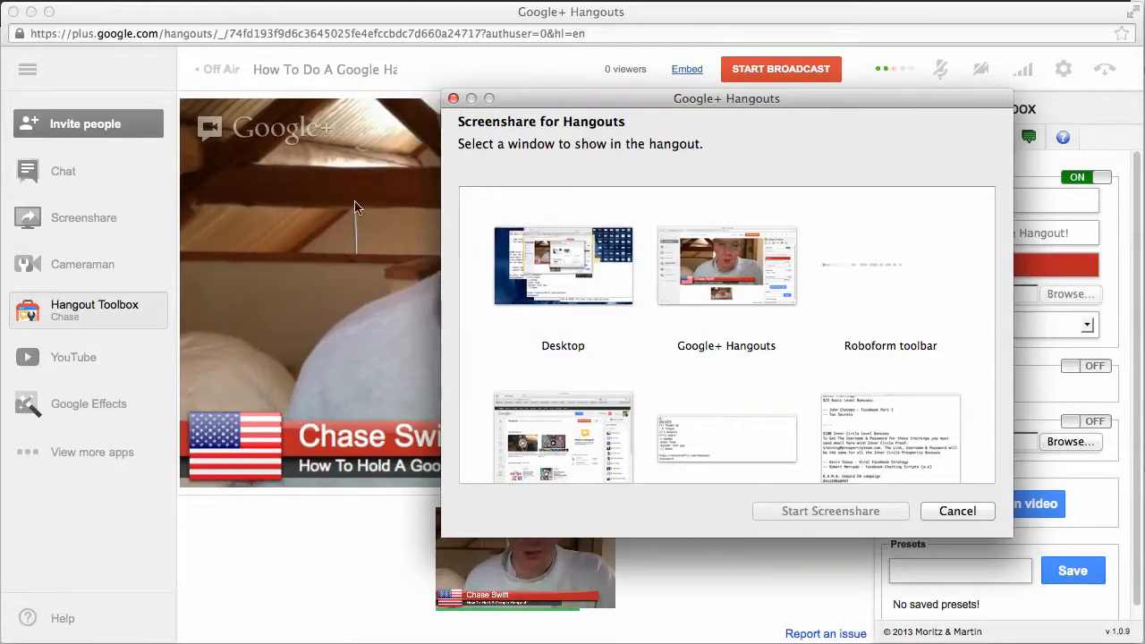
left_click(565, 348)
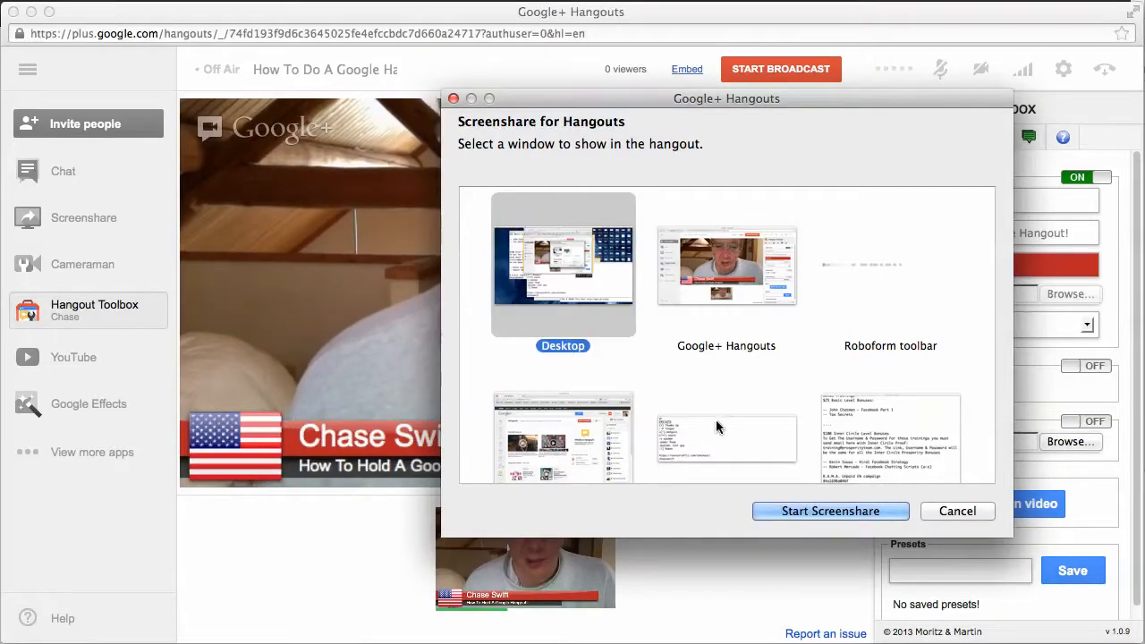
left_click(821, 511)
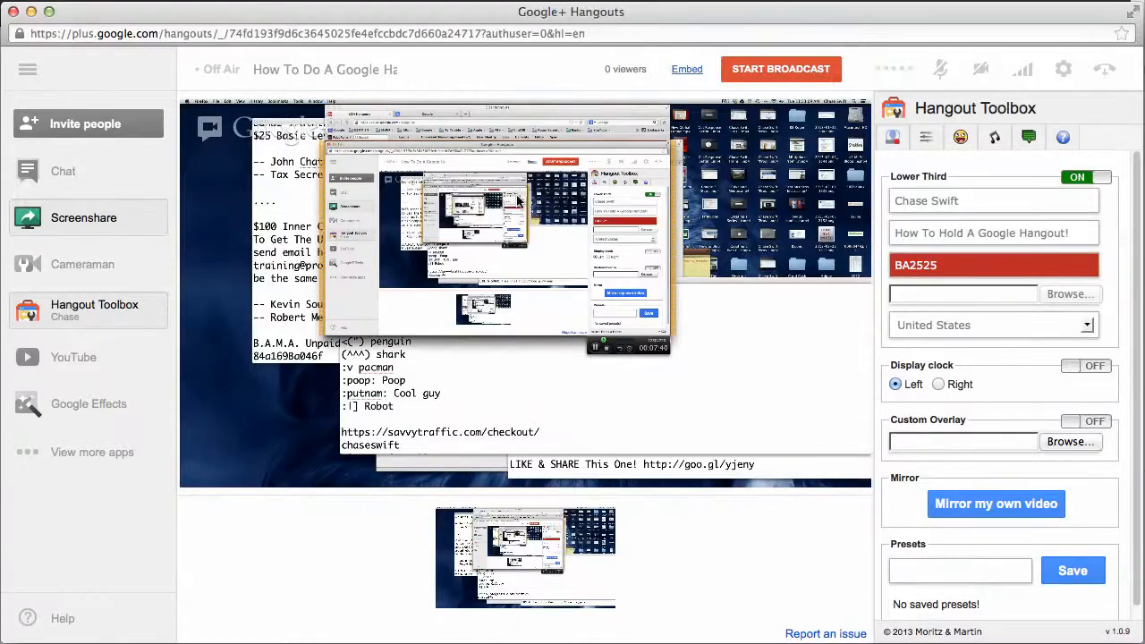
left_click(68, 219)
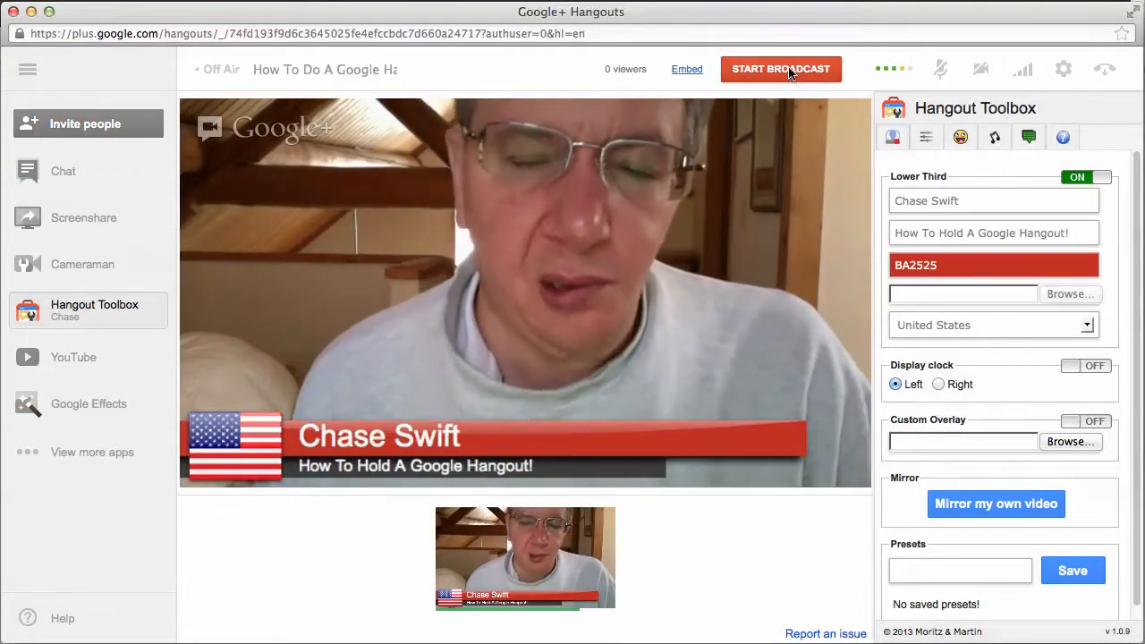
- Start the public broadcast of the hangout and briefly display its embed details
left_click(789, 71)
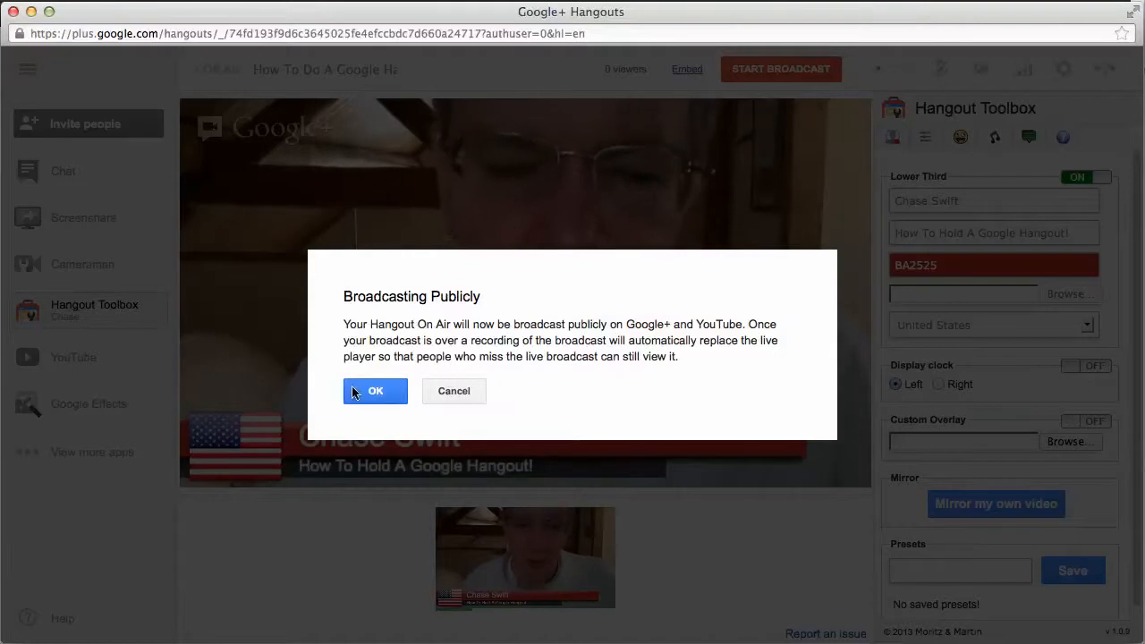
left_click(374, 394)
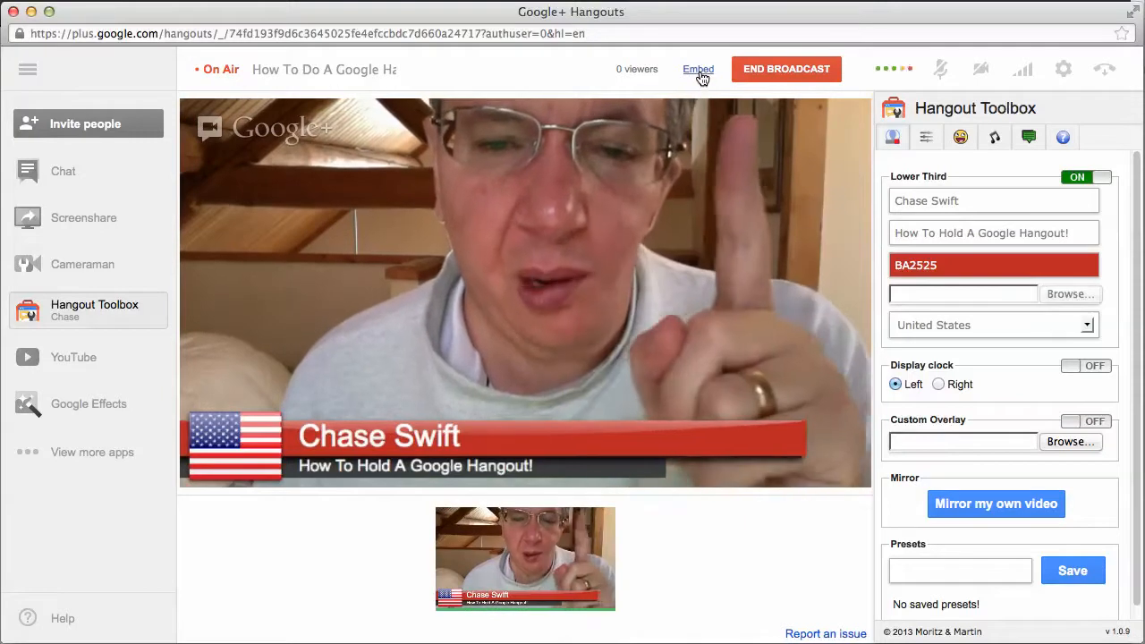
left_click(698, 70)
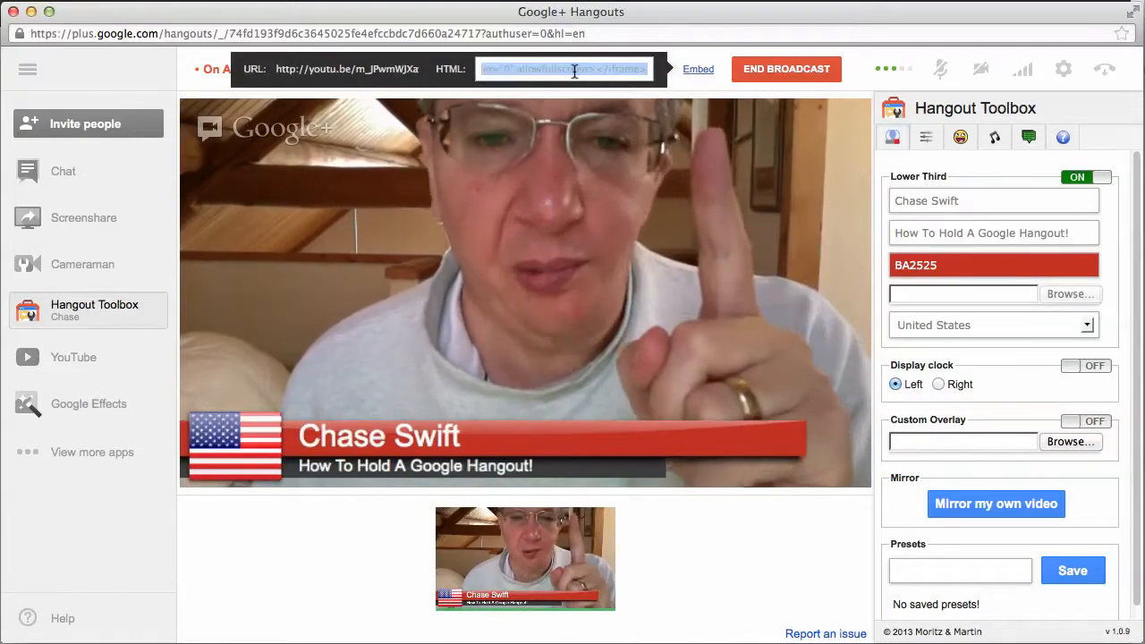
left_click(700, 72)
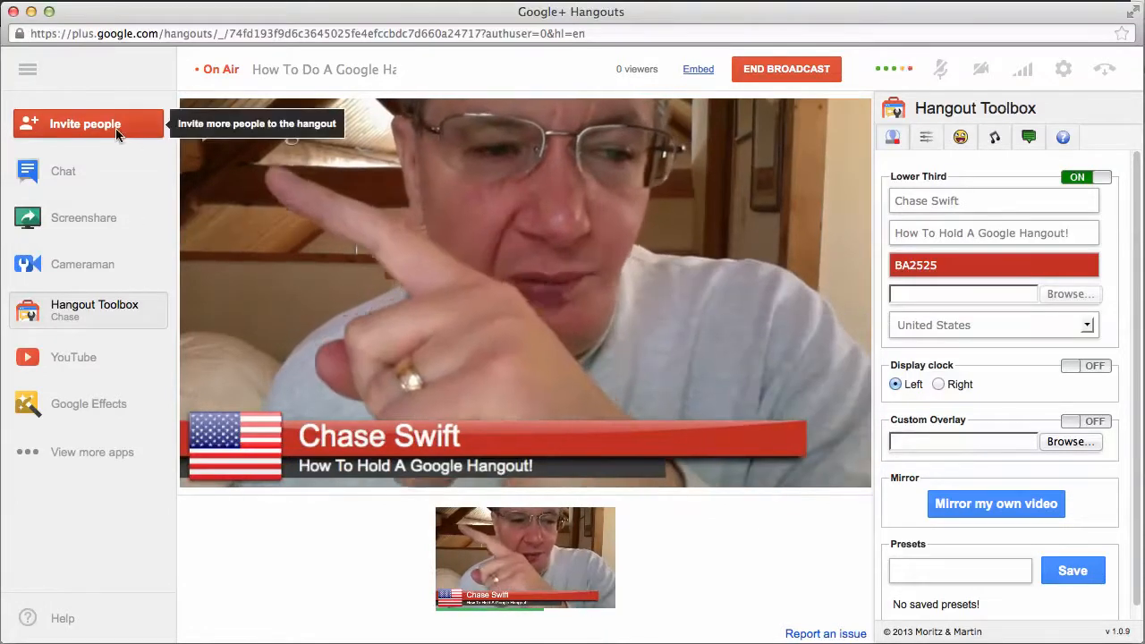
- Browse the online contacts who can be invited to the hangout, and close the invitation without inviting anyone
left_click(107, 127)
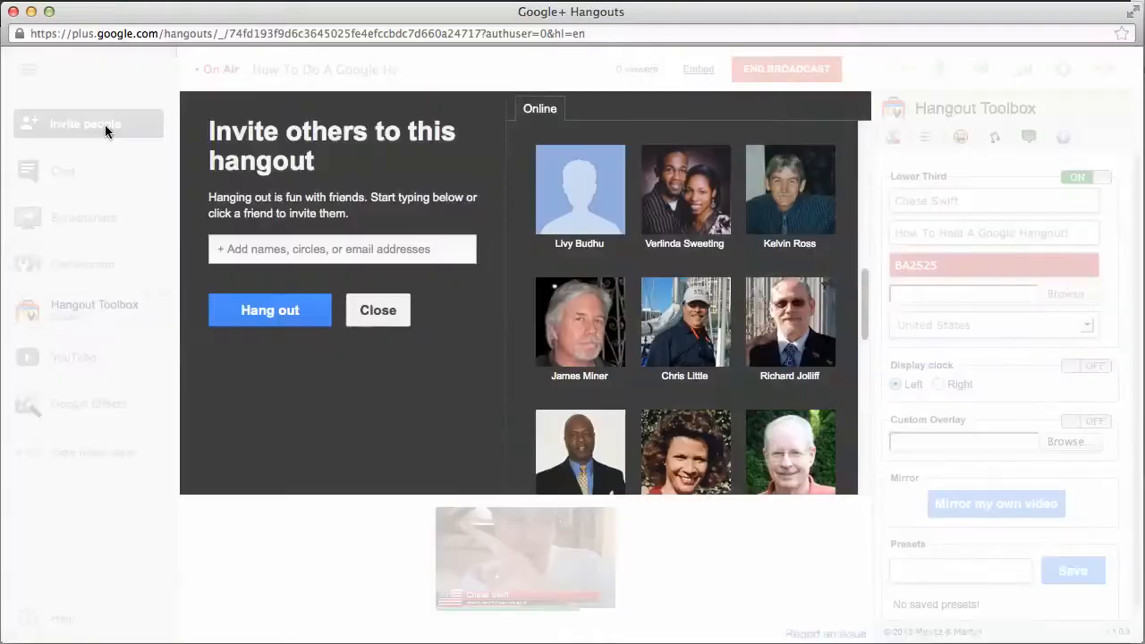
scroll(717, 293, "down", 3)
scroll(717, 292, "up", 6)
scroll(717, 293, "down", 12)
scroll(720, 294, "down", 2)
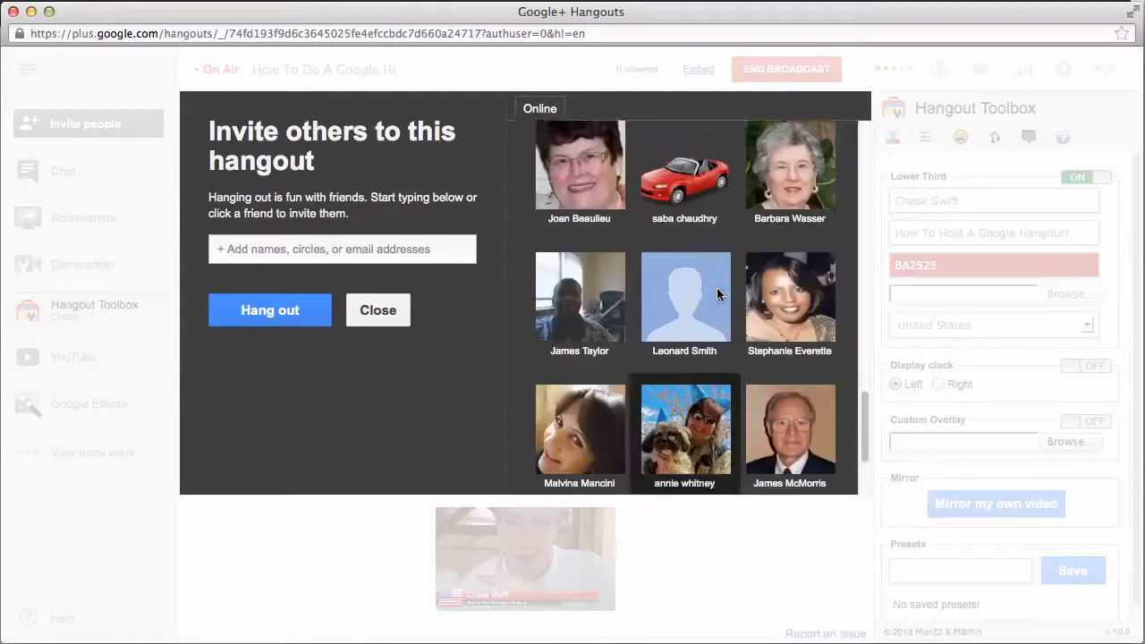
scroll(698, 295, "up", 5)
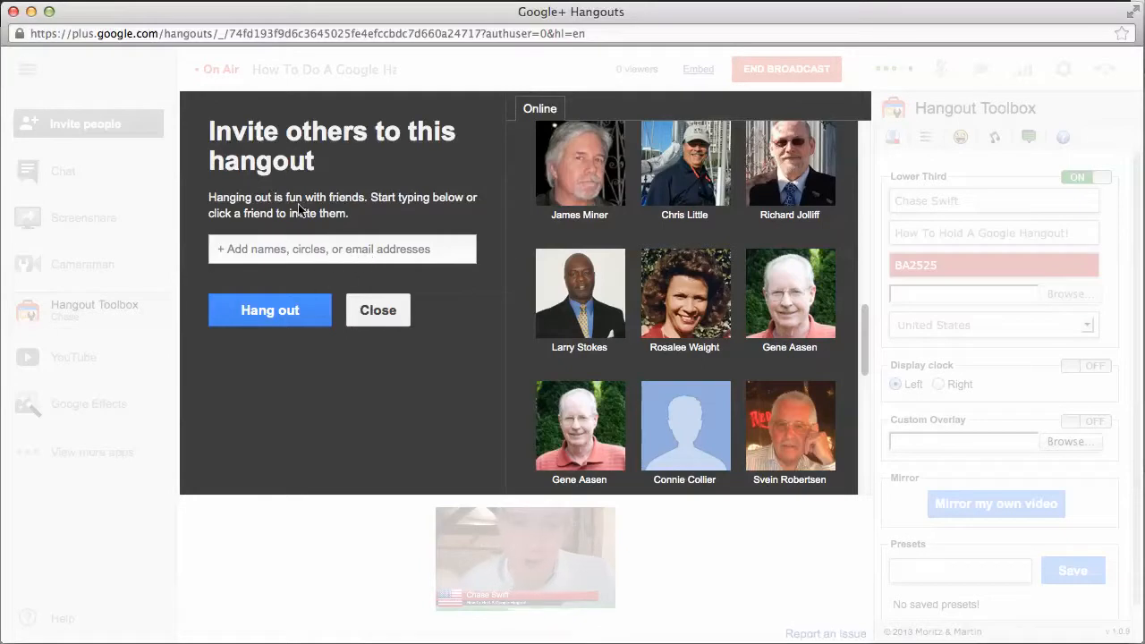
left_click(378, 310)
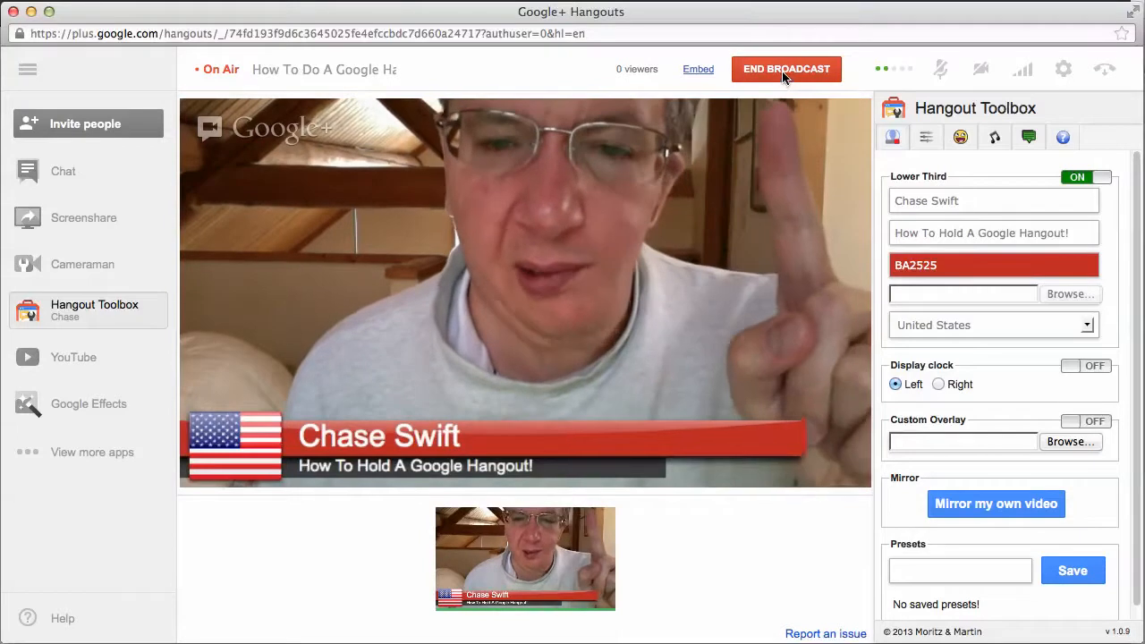
- End the broadcast, exit the hangout and dismiss the notice about the recording
left_click(776, 75)
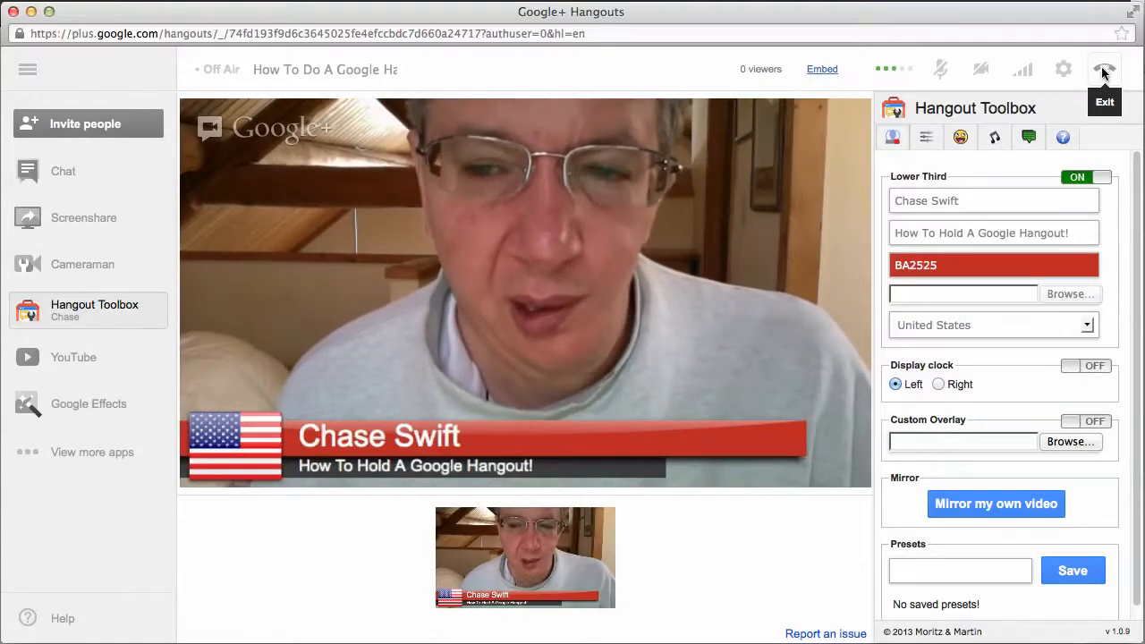
left_click(1106, 71)
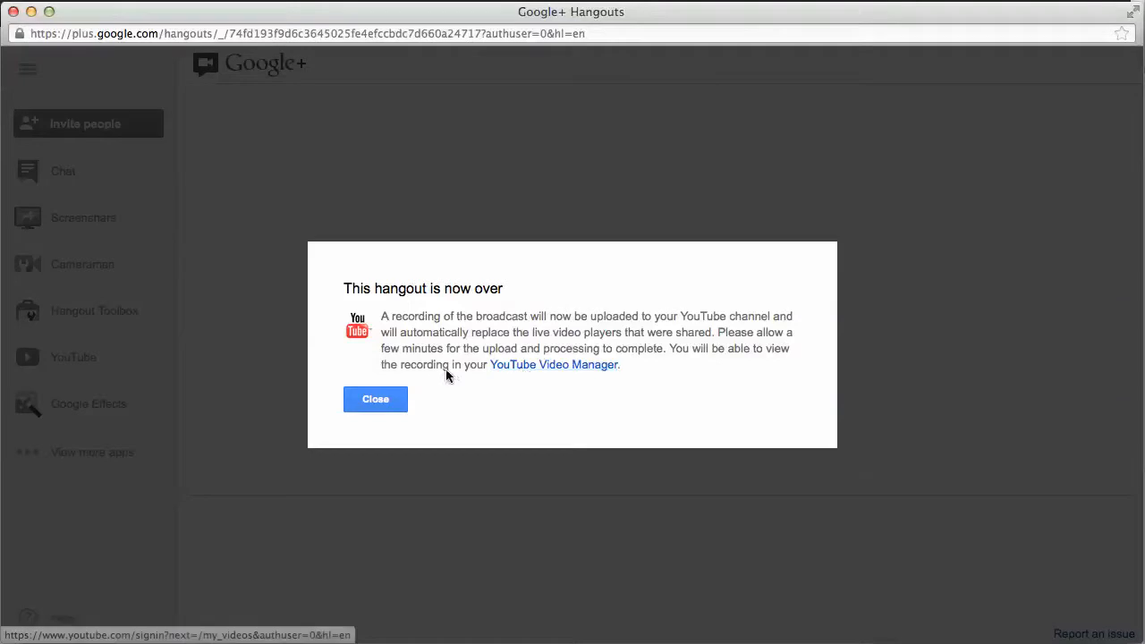
left_click(376, 399)
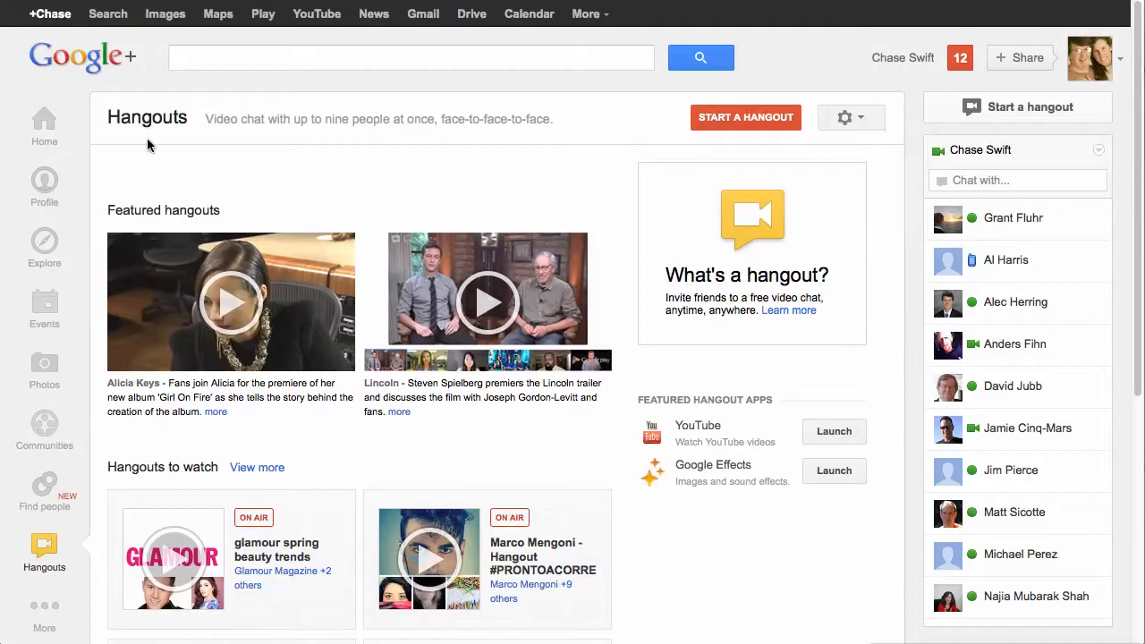
- Play the "How To Do A Google Hangout" recording from its post on the Google+ profile and view its share link
left_click(45, 186)
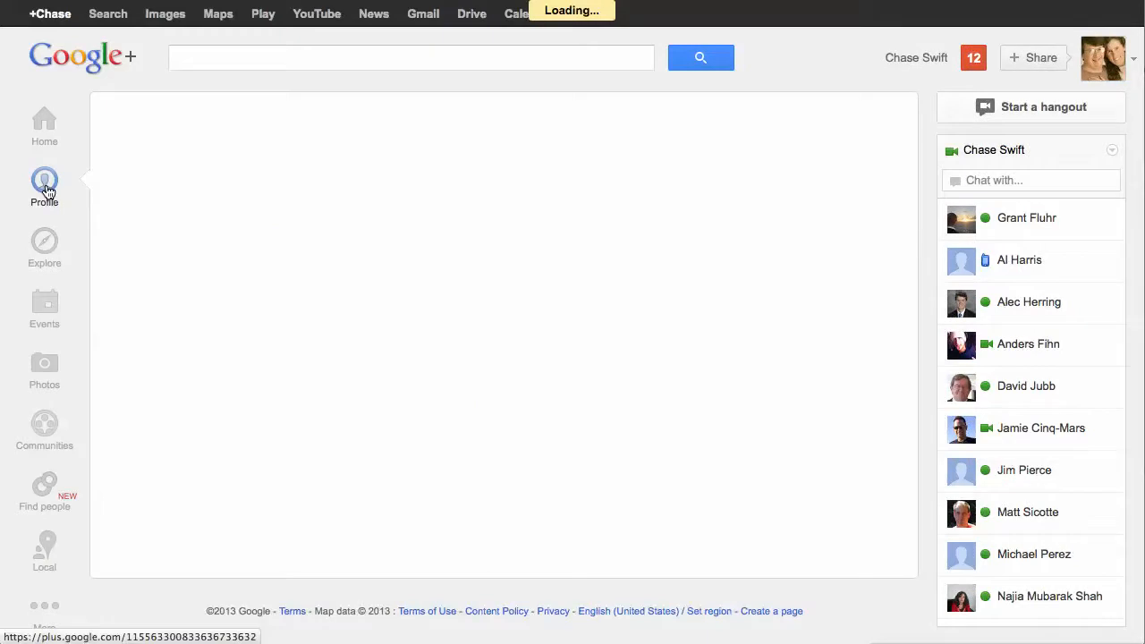
scroll(384, 288, "down", 3)
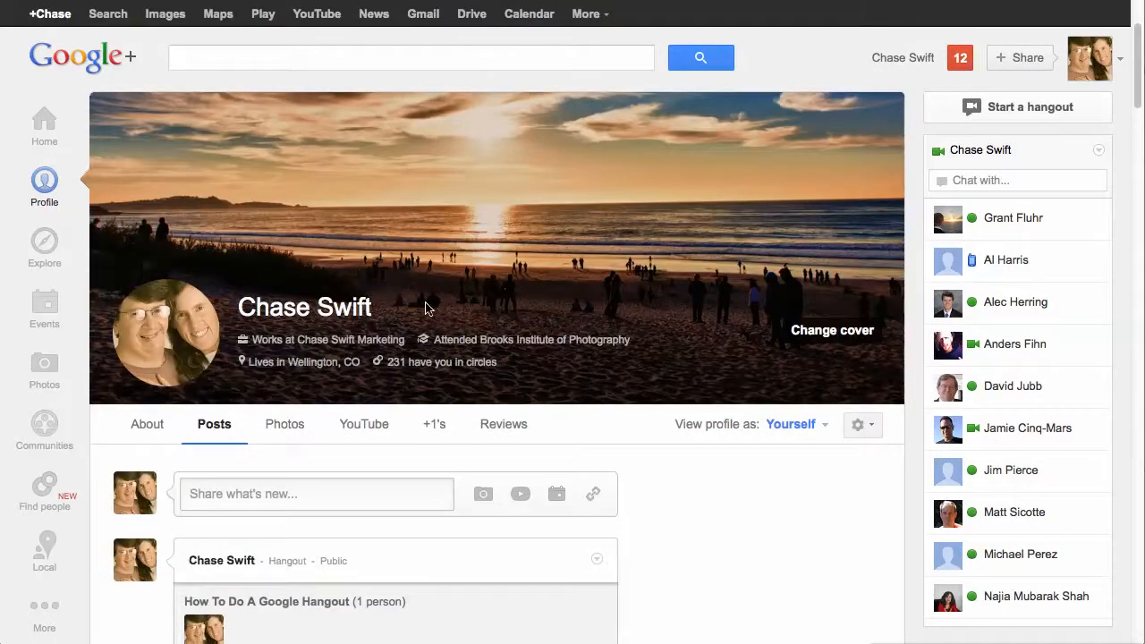
scroll(402, 422, "down", 3)
scroll(340, 334, "up", 2)
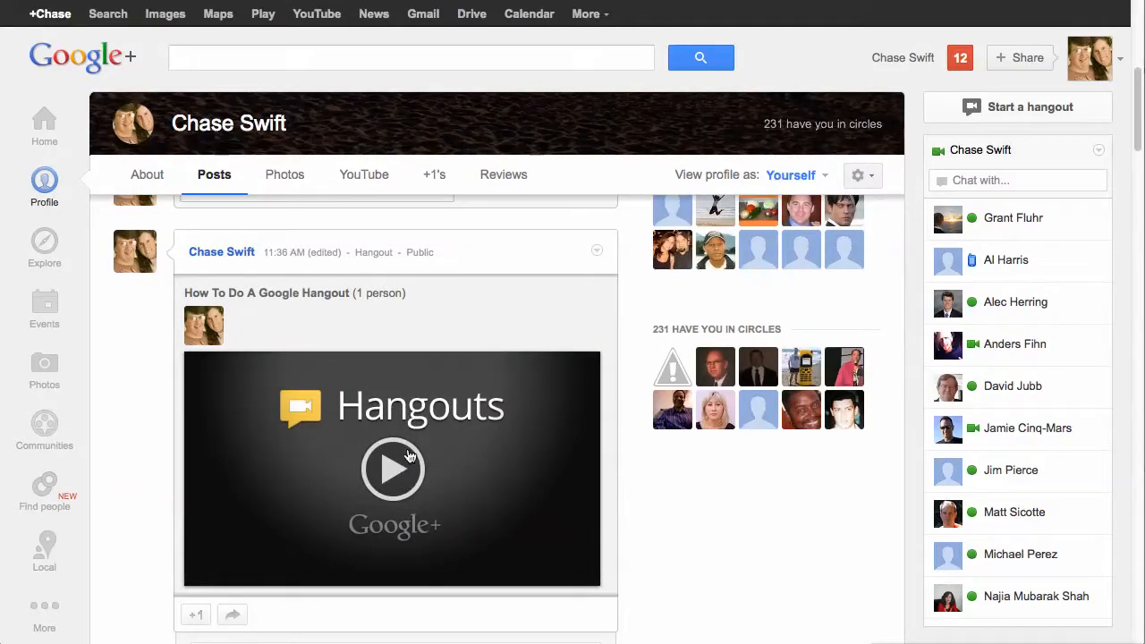
left_click(395, 474)
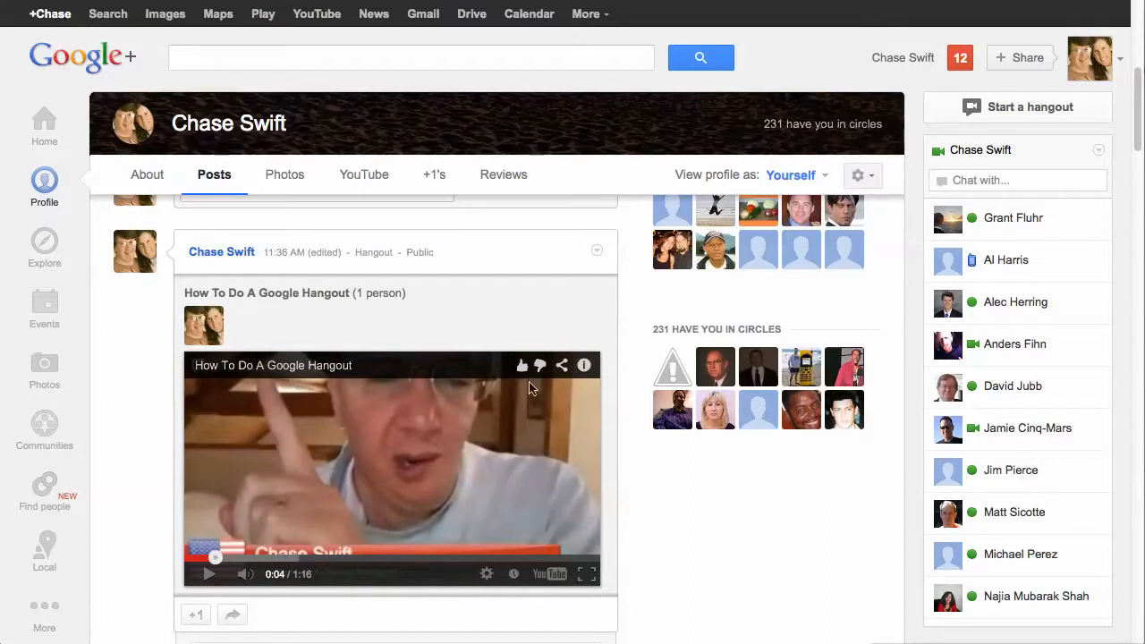
left_click(563, 367)
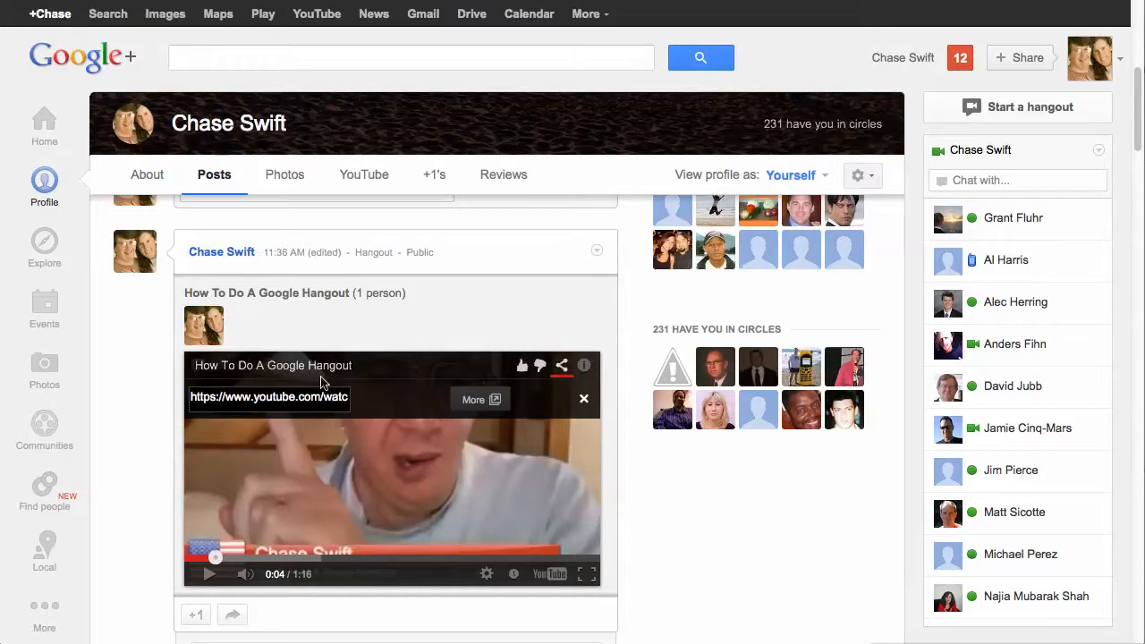
left_click(562, 367)
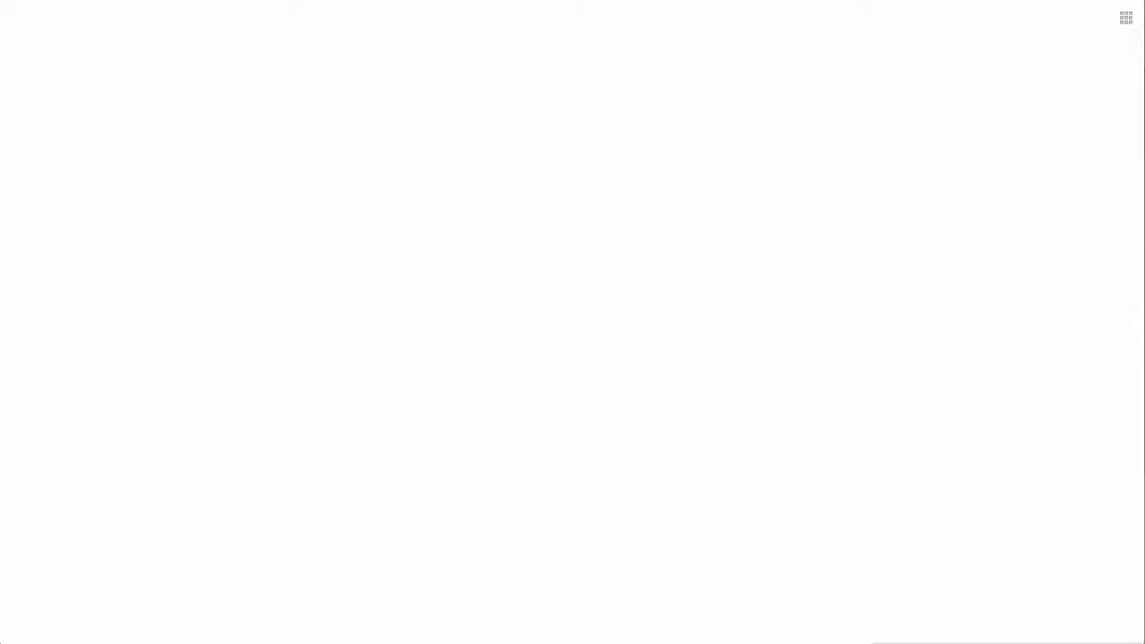
- Switch to YouTube and open the "How To Do A Google Hangout" upload for editing from the Video Manager
left_click(886, 1)
left_click(893, 1)
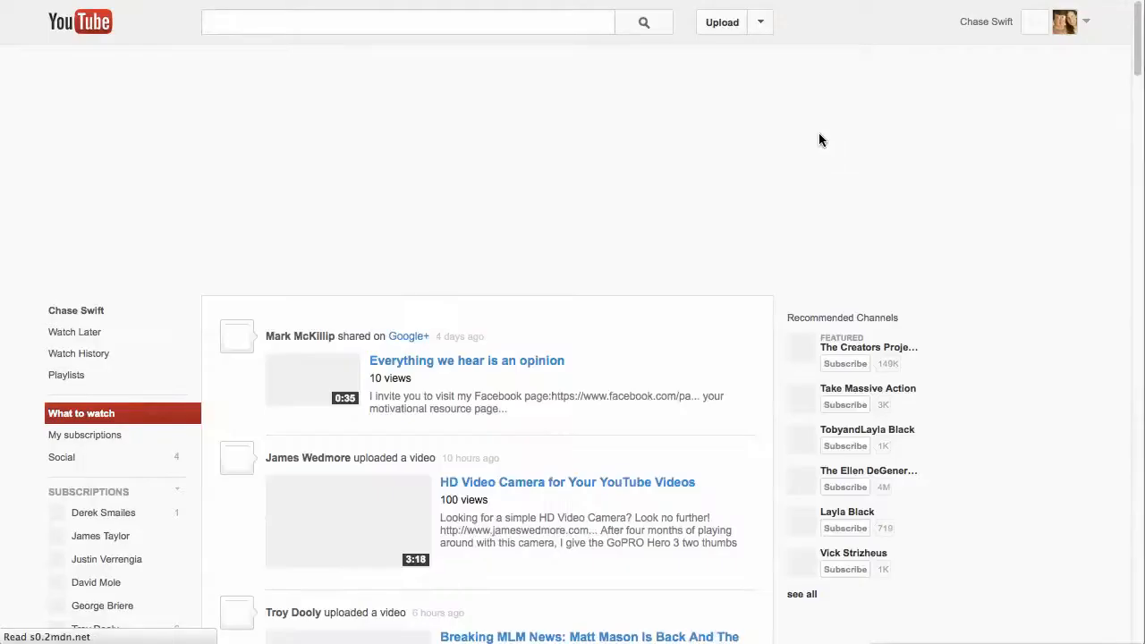
left_click(760, 23)
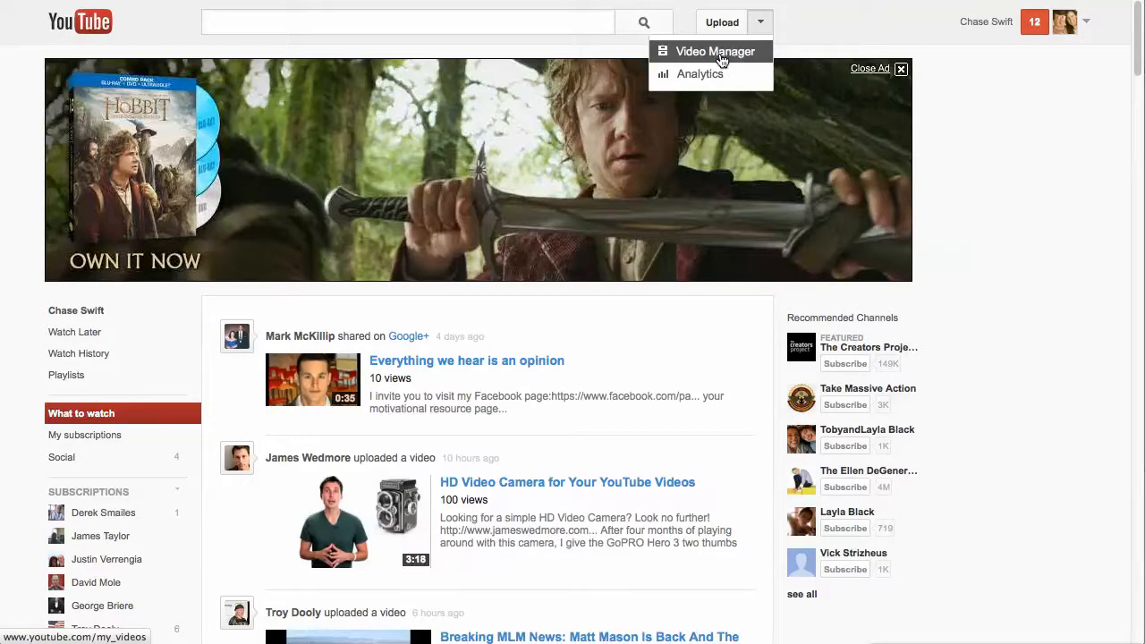
left_click(721, 56)
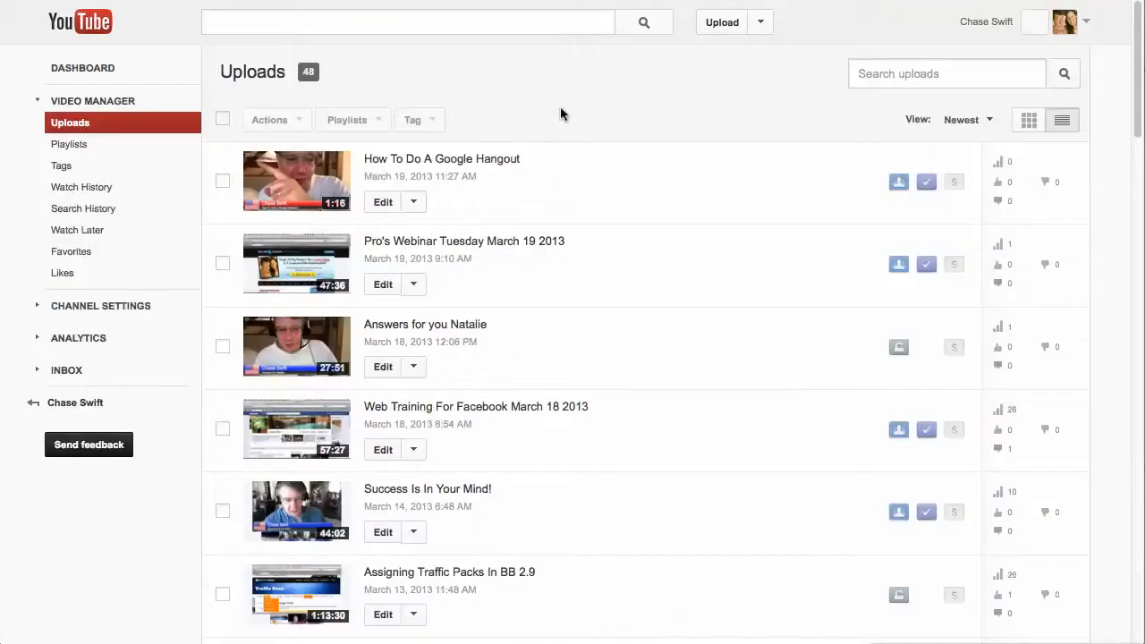
left_click(383, 204)
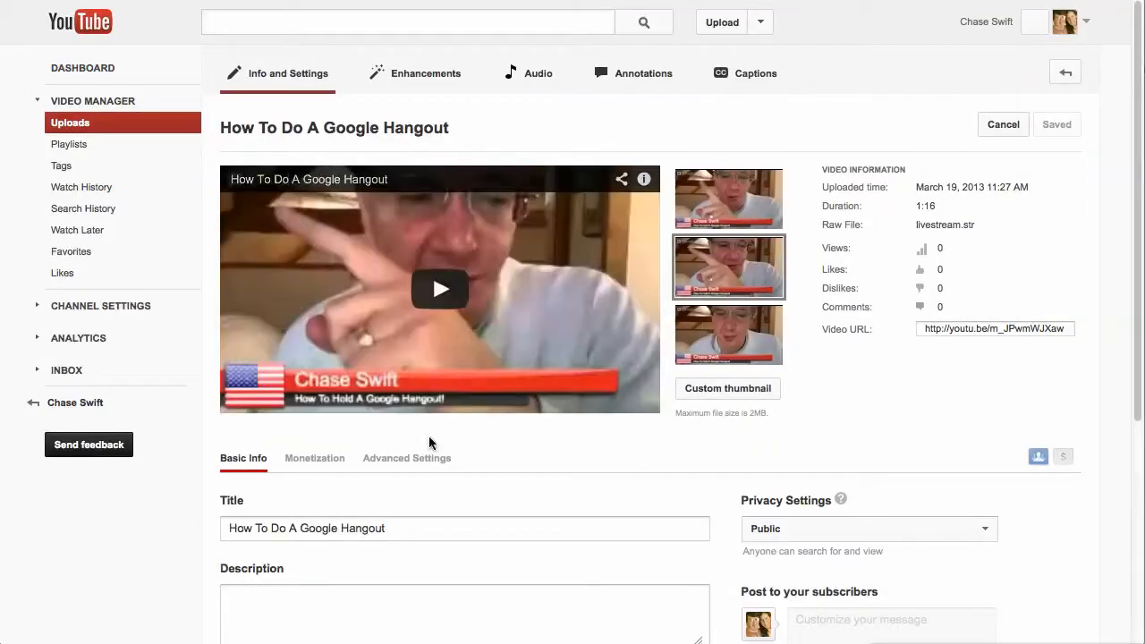
- Review the video's title, description, tags, privacy setting and category in its basic info
left_click_drag(410, 530, 214, 530)
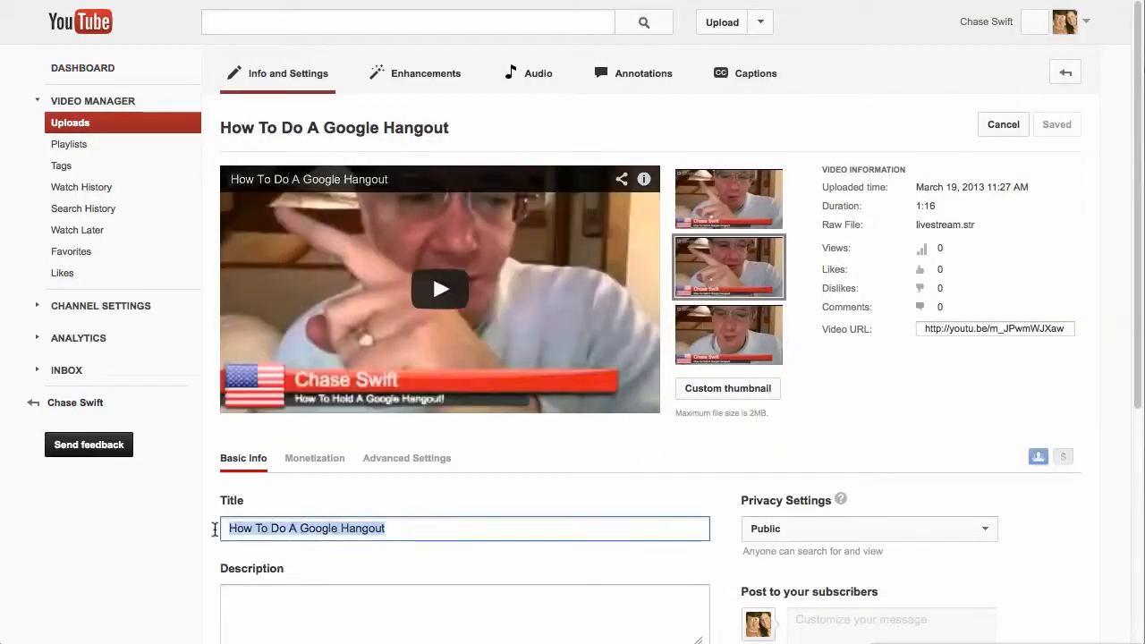
scroll(438, 535, "down", 1)
scroll(439, 535, "down", 5)
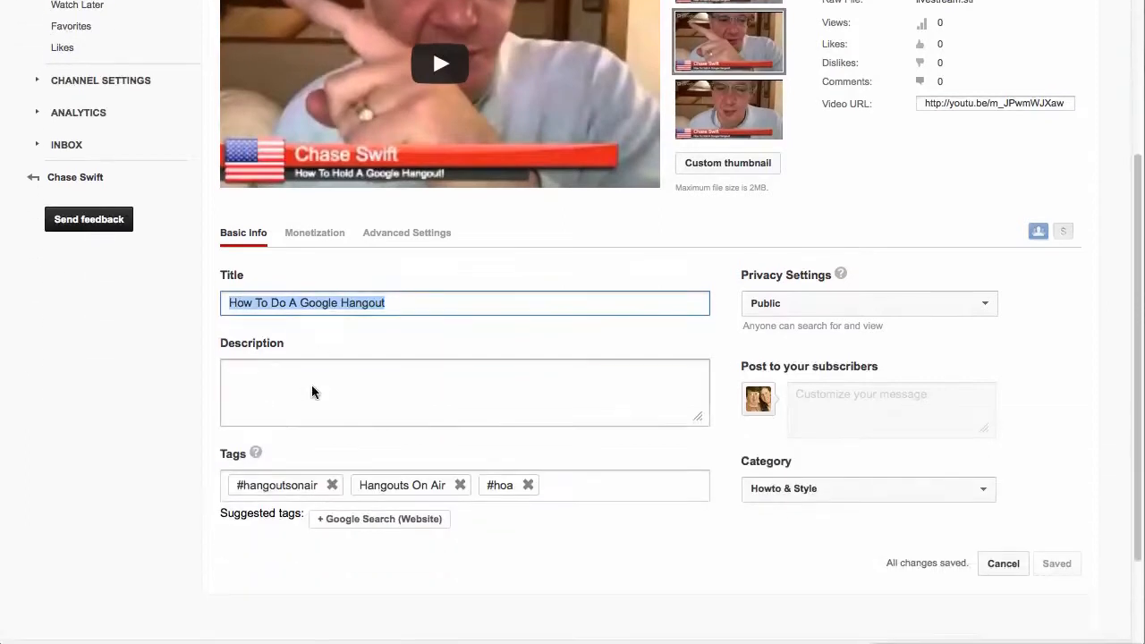
scroll(248, 358, "down", 1)
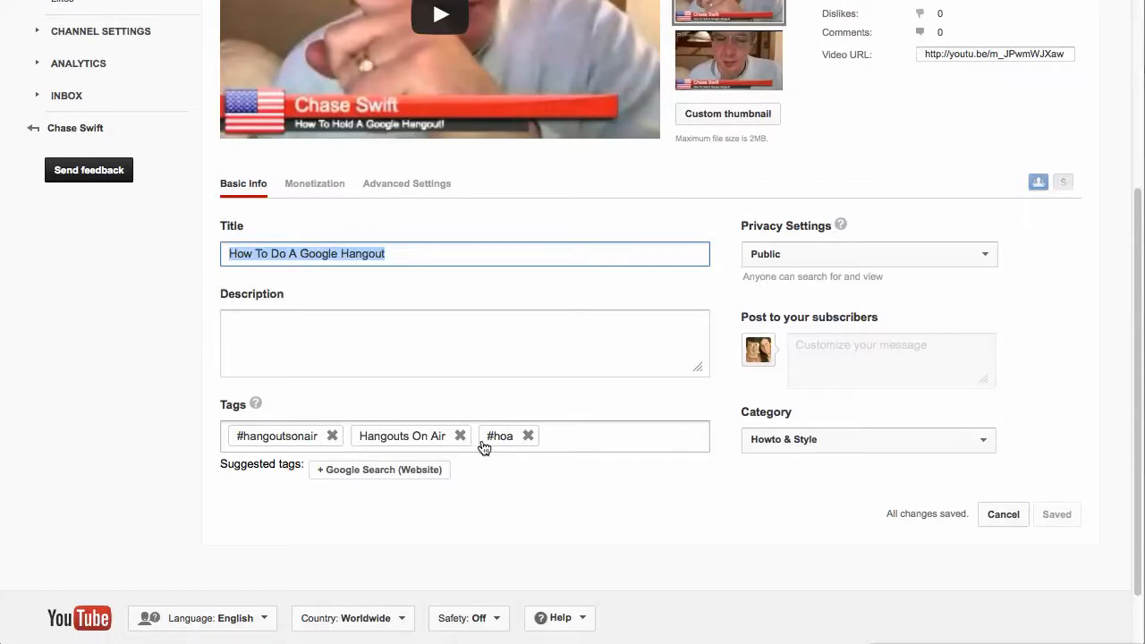
scroll(542, 447, "up", 1)
scroll(547, 447, "up", 3)
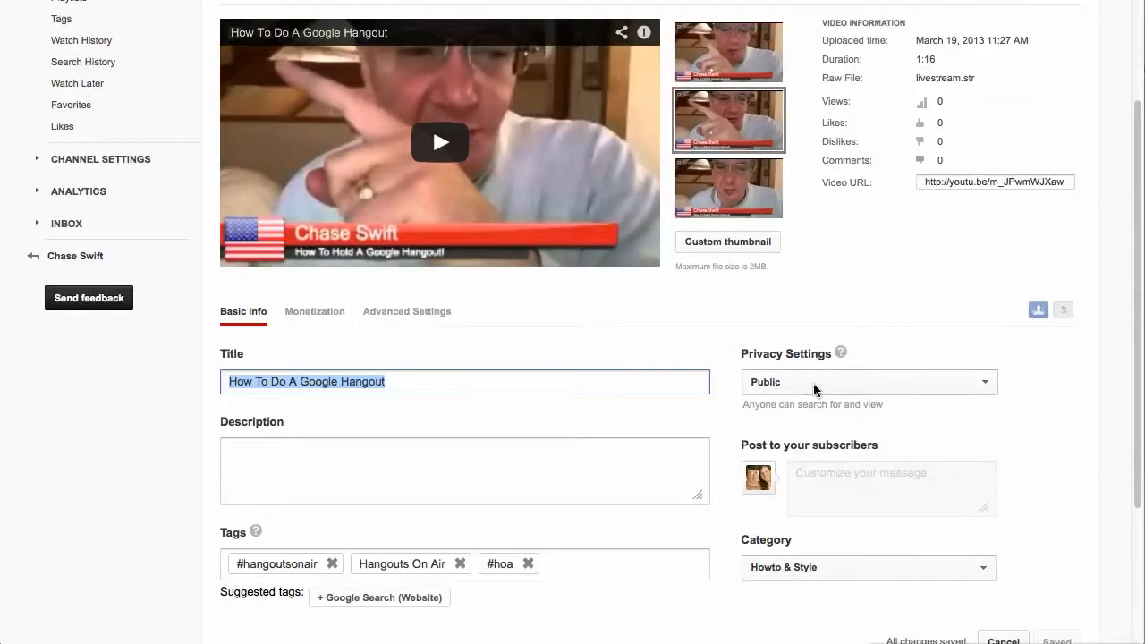
scroll(856, 557, "down", 3)
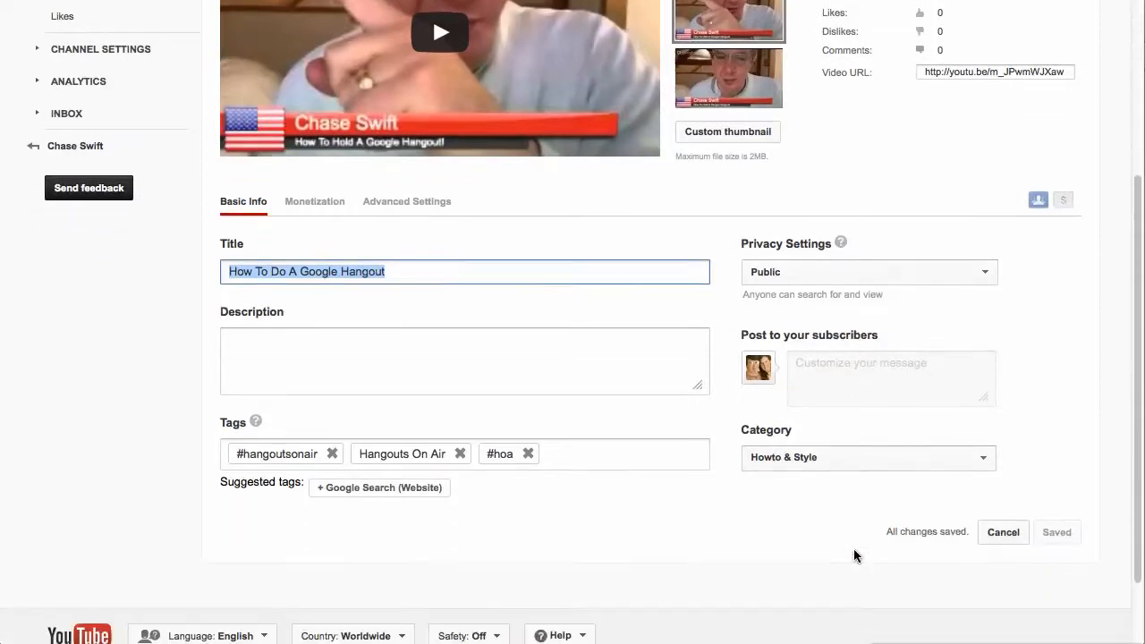
- Set the video's recording date to today, March 19, 2013, in the advanced settings and save the changes
scroll(850, 531, "up", 4)
scroll(850, 534, "down", 3)
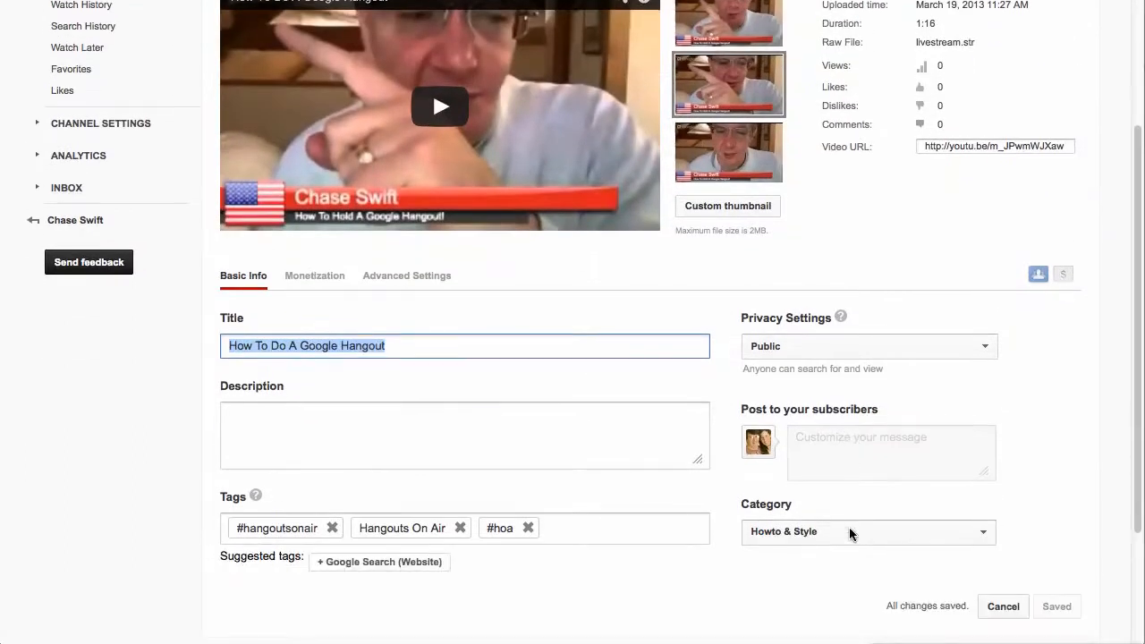
left_click(408, 277)
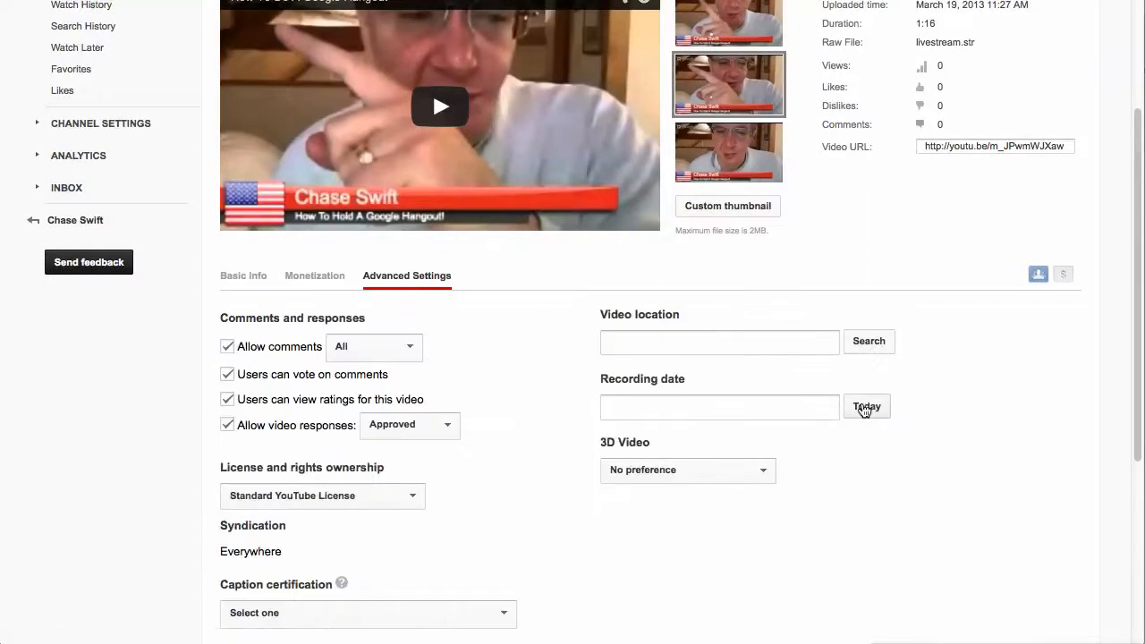
left_click(865, 408)
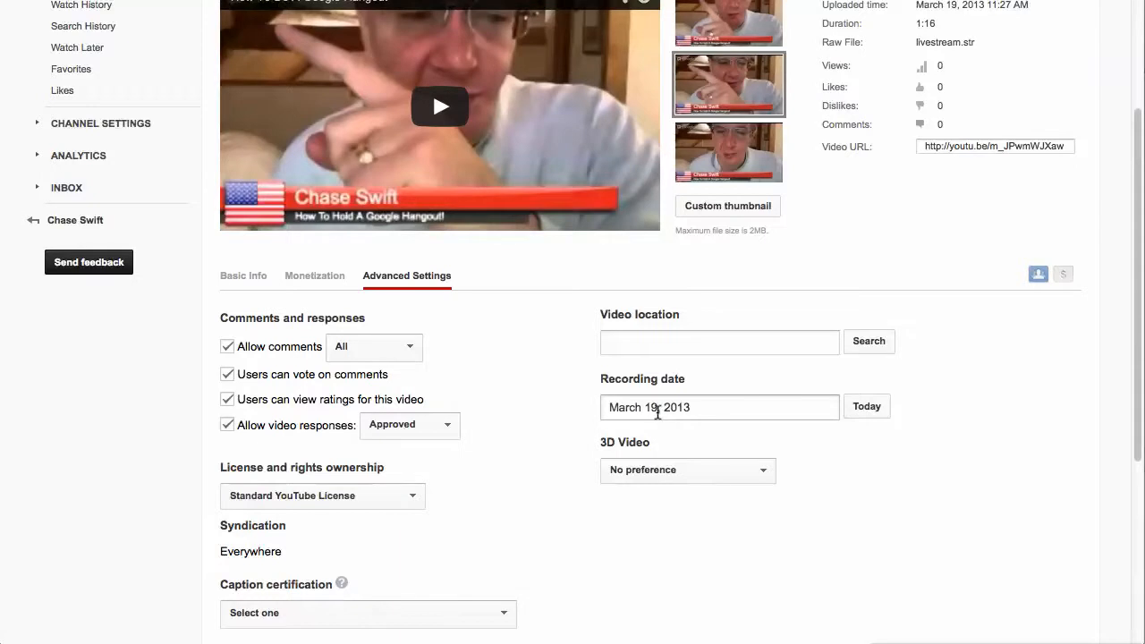
left_click(242, 276)
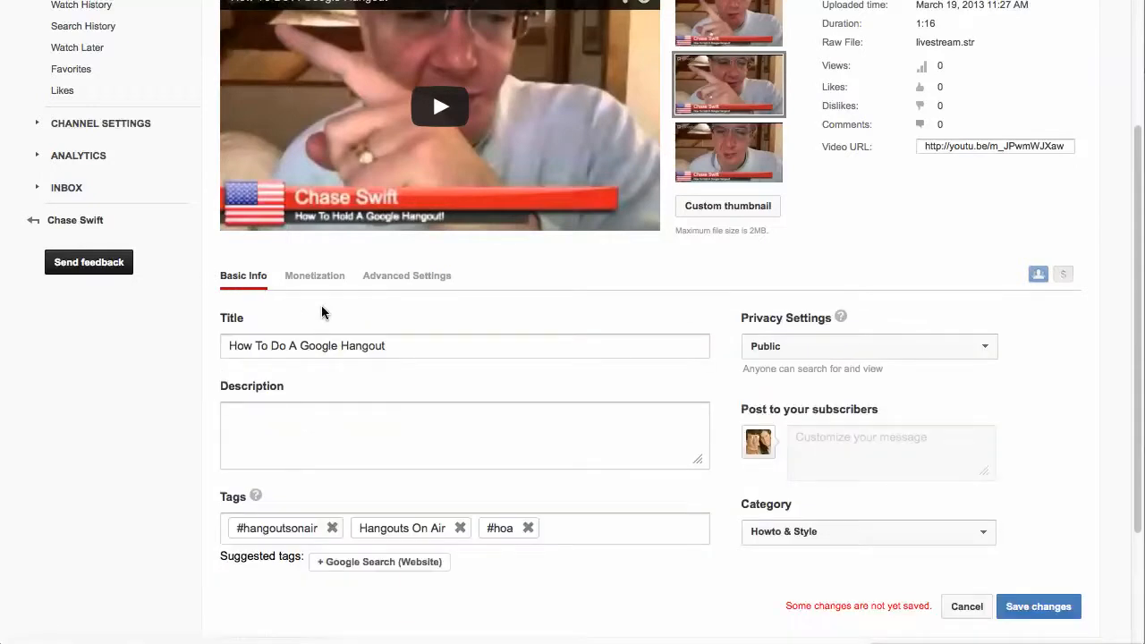
left_click(1033, 610)
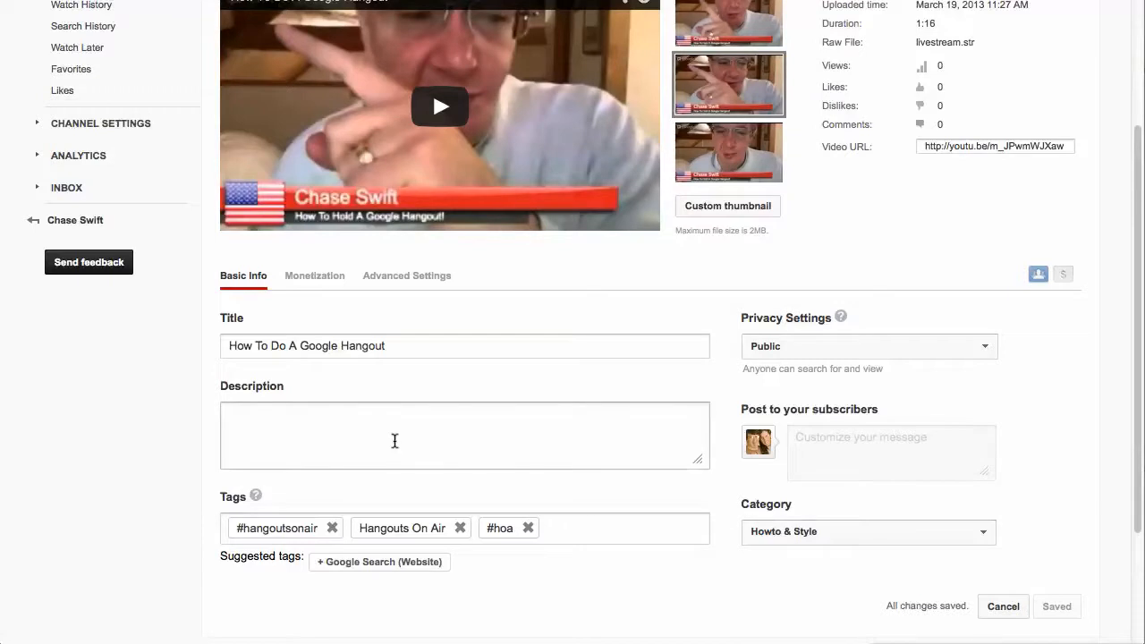
- Return to the Video Manager and open the "How To Do A Google Hangout" video's watch page
scroll(403, 321, "up", 3)
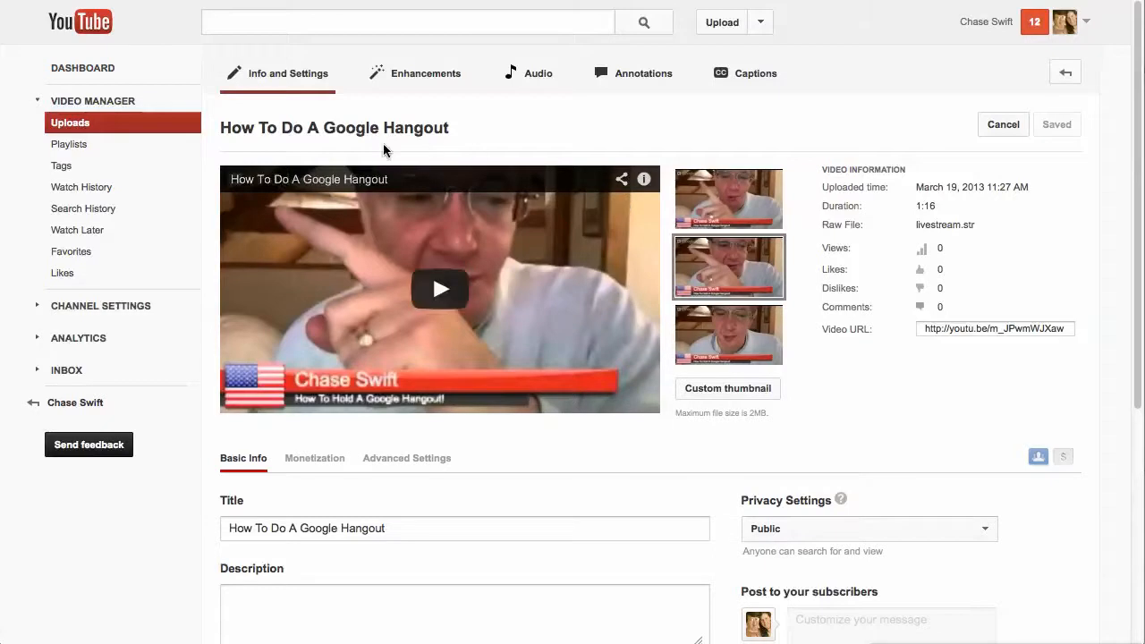
left_click(762, 23)
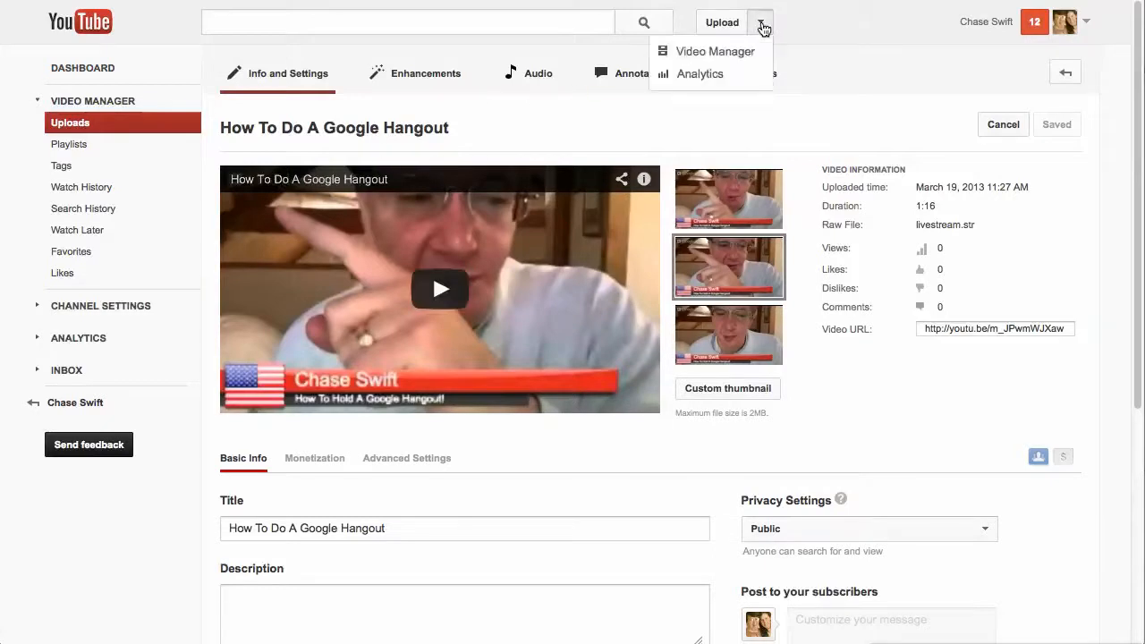
left_click(757, 50)
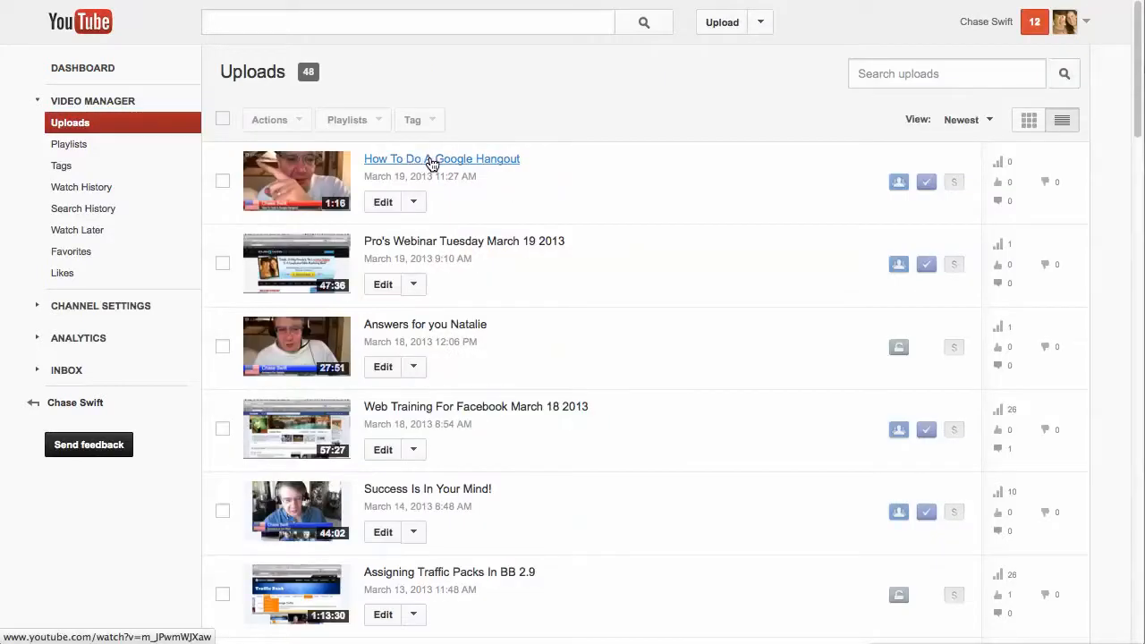
left_click(431, 162)
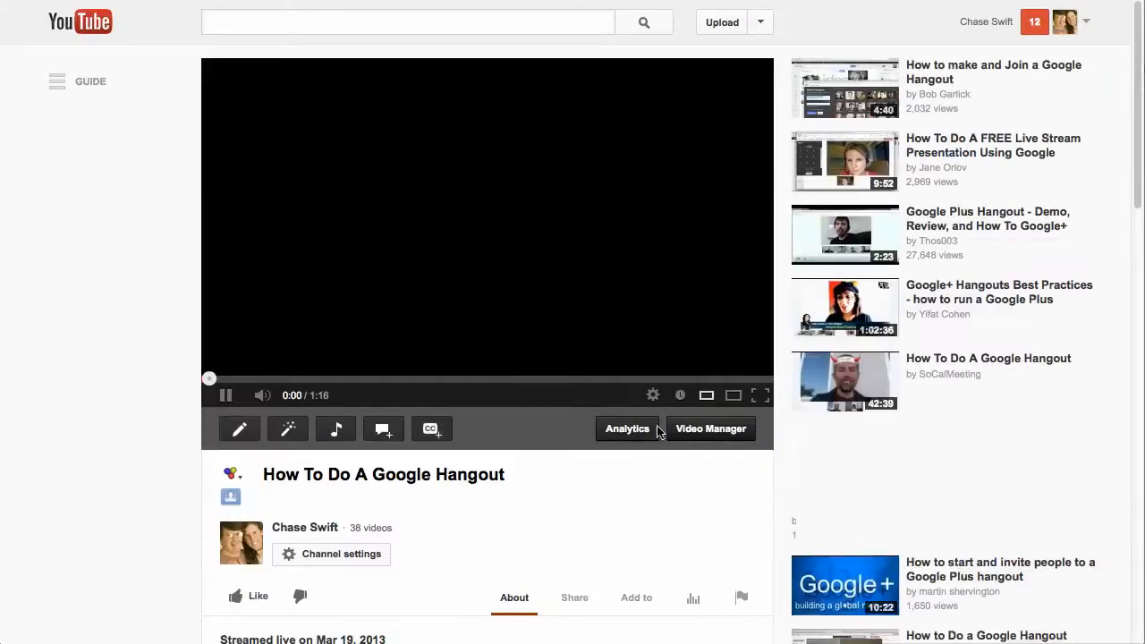
- Show the video's short share link and bring up the option to copy it
scroll(672, 447, "down", 5)
left_click(576, 372)
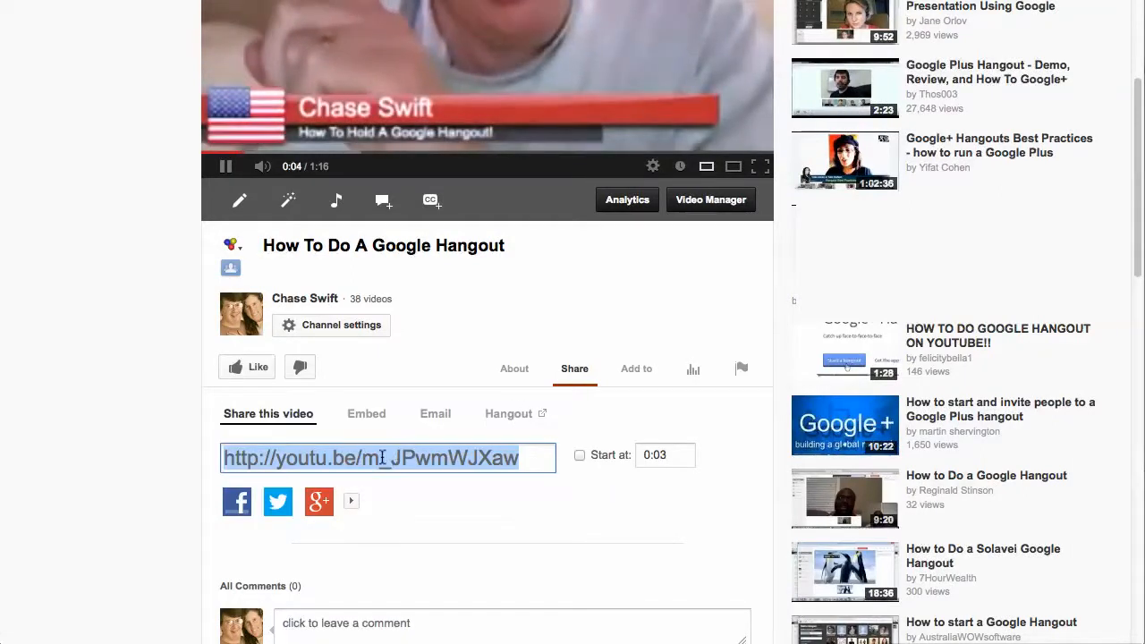
right_click(383, 460)
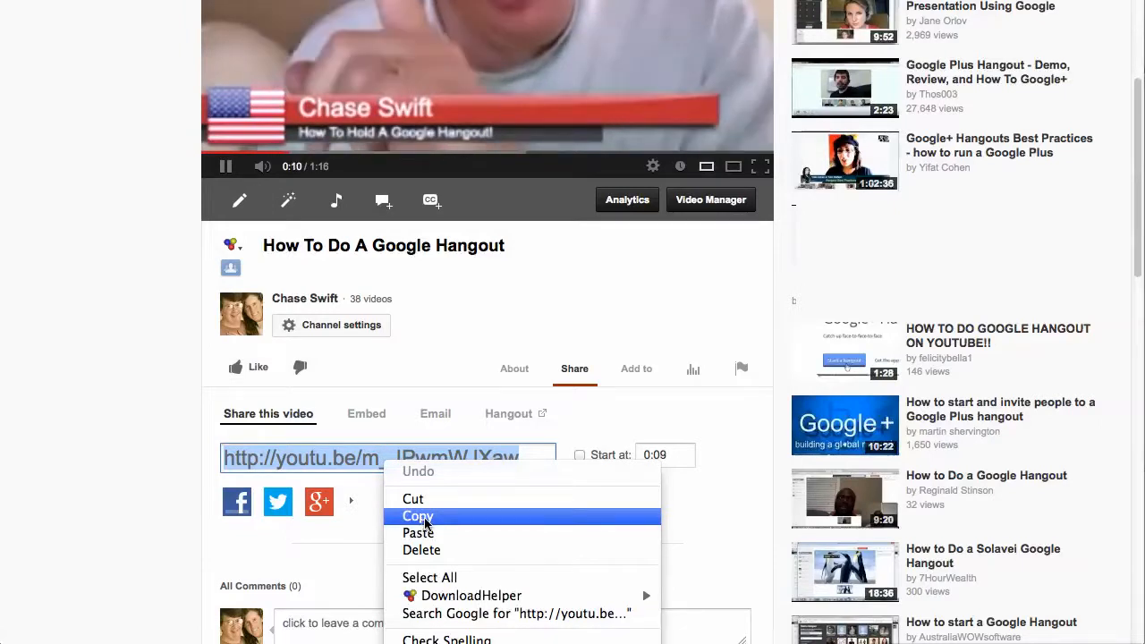
left_click(164, 388)
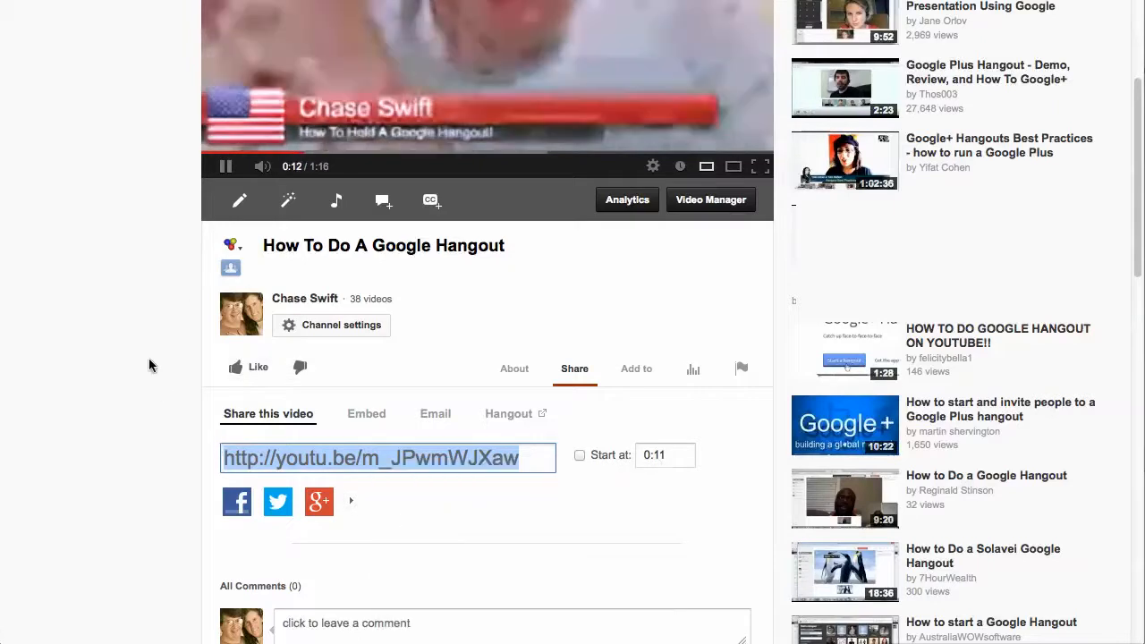
- Pause the video and copy its iframe embed code from the sharing options
left_click(228, 167)
left_click(365, 415)
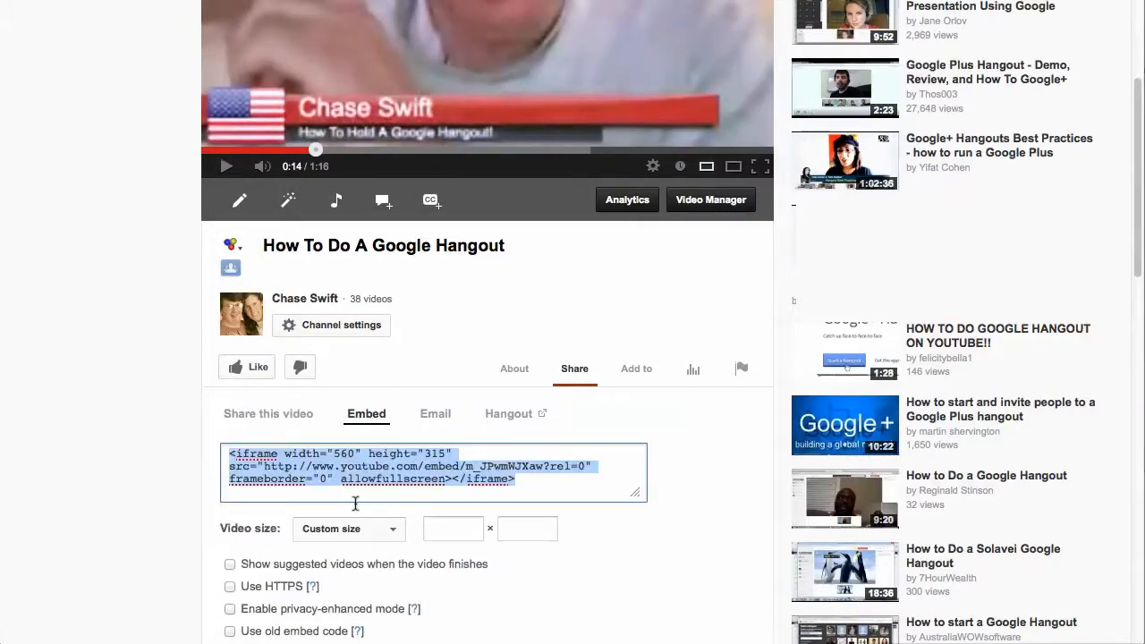
right_click(364, 472)
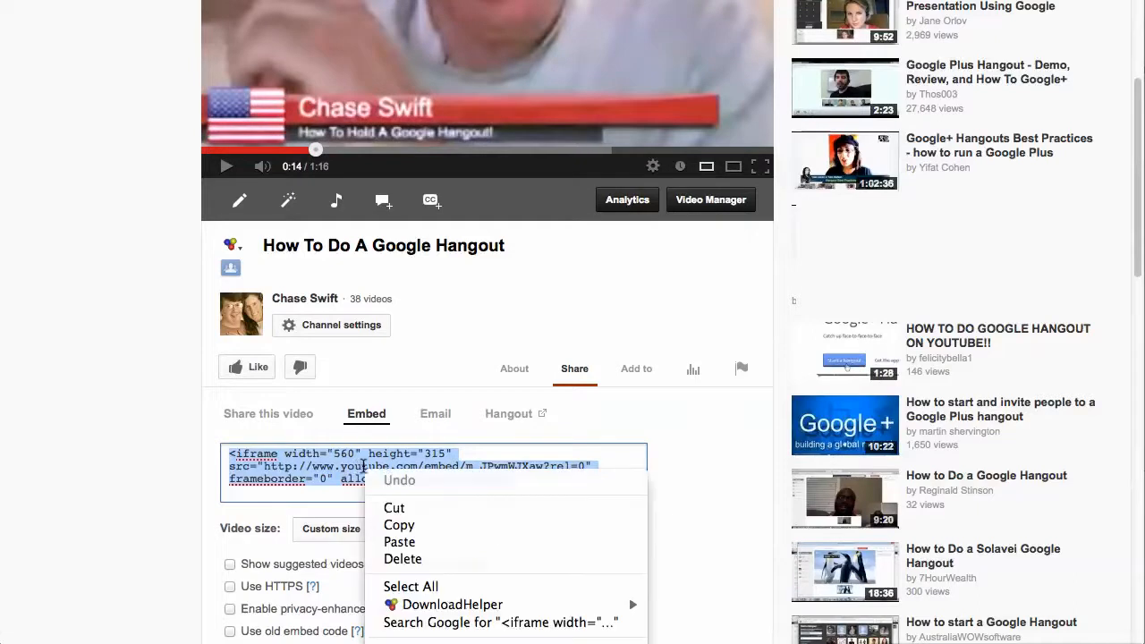
left_click(425, 529)
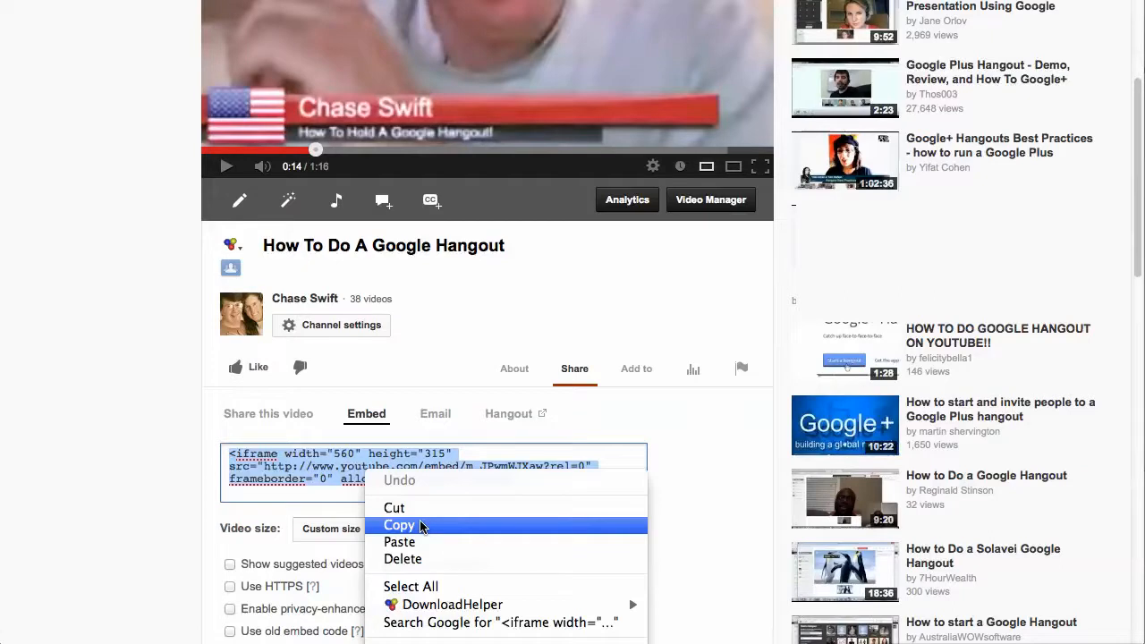
left_click(423, 527)
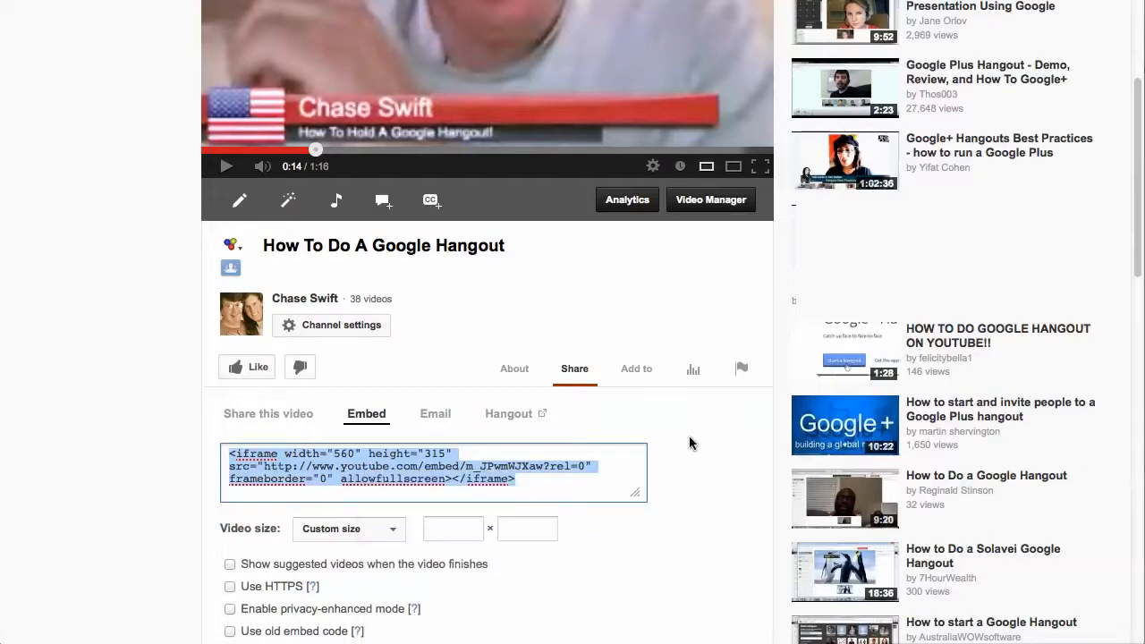
scroll(689, 443, "up", 5)
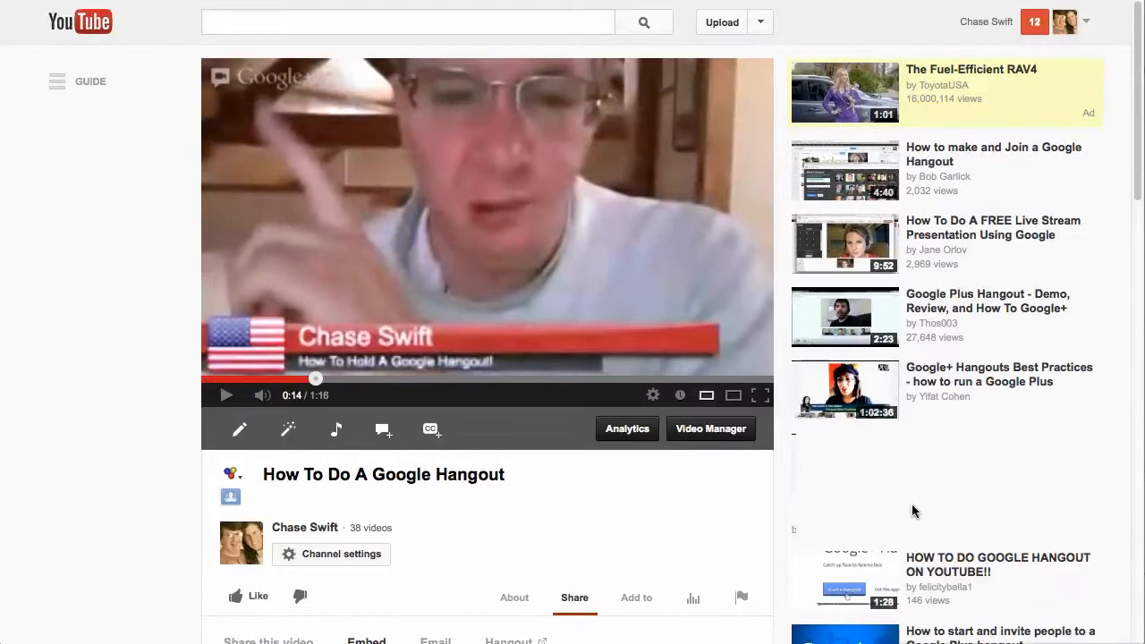